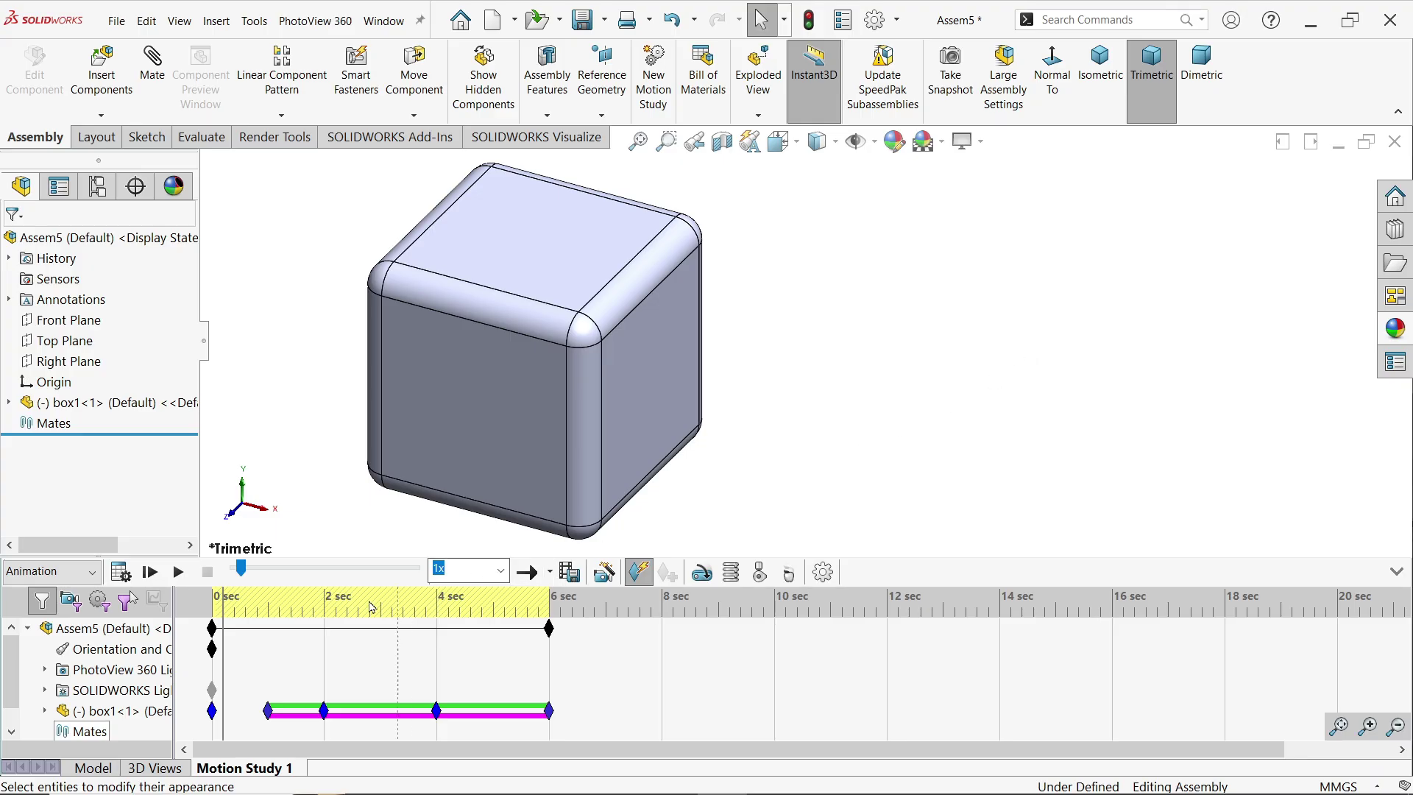
# - Play the existing animation of the cube turning red and sliding
pyautogui.click(177, 572)
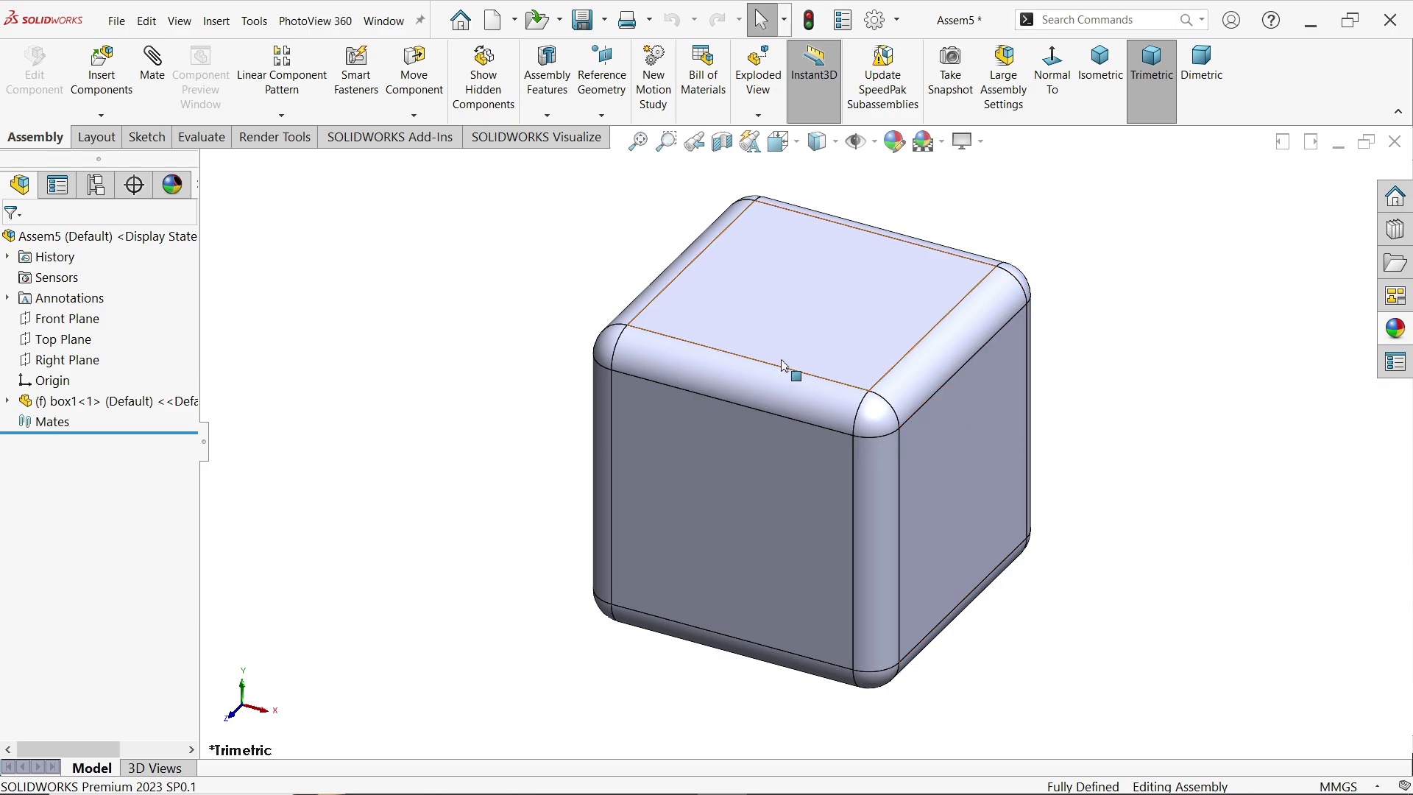
pyautogui.scroll(2, 1055, 412)
pyautogui.scroll(-2, 1026, 442)
pyautogui.scroll(-1, 906, 463)
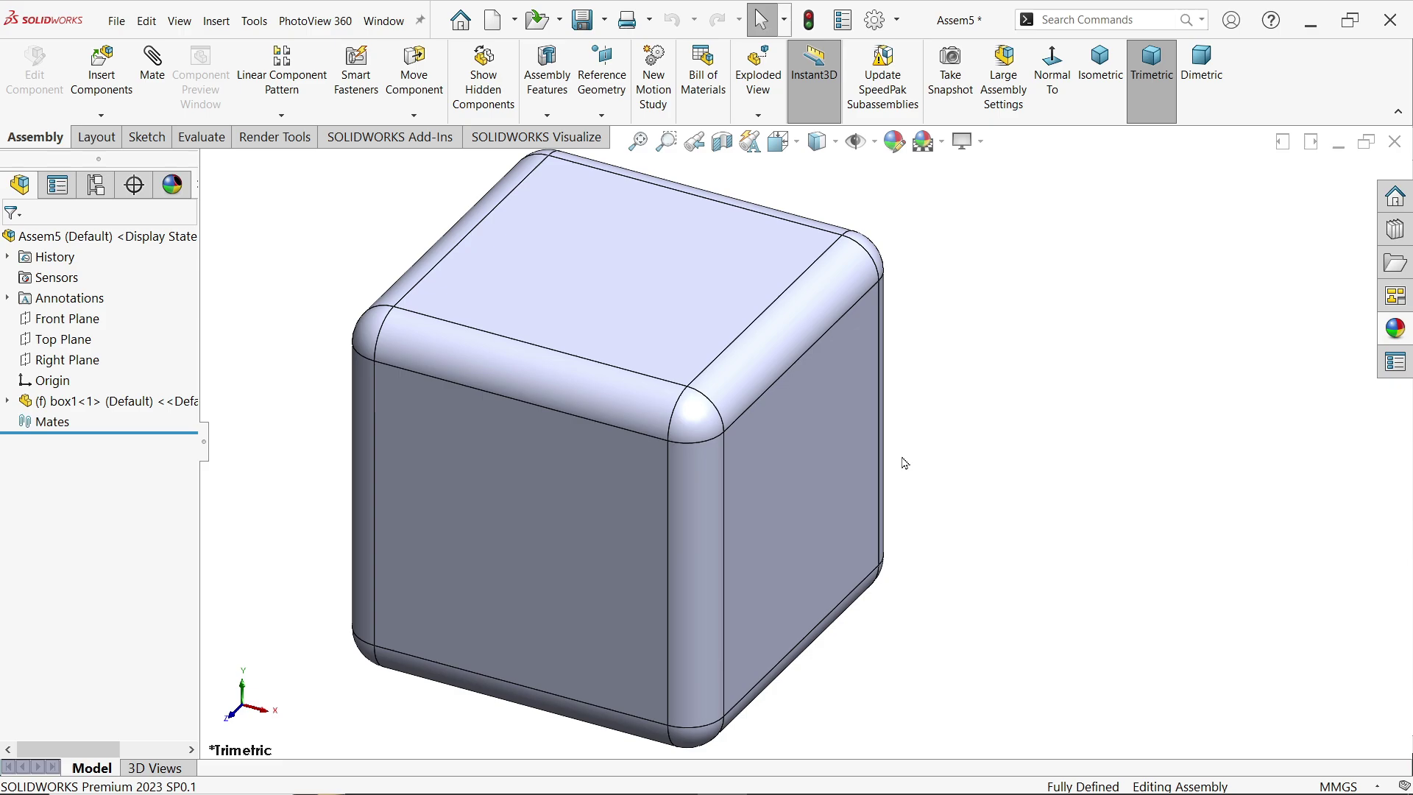
# - Float the rounded cube component and drag it down and to the left
pyautogui.rightClick(555, 473)
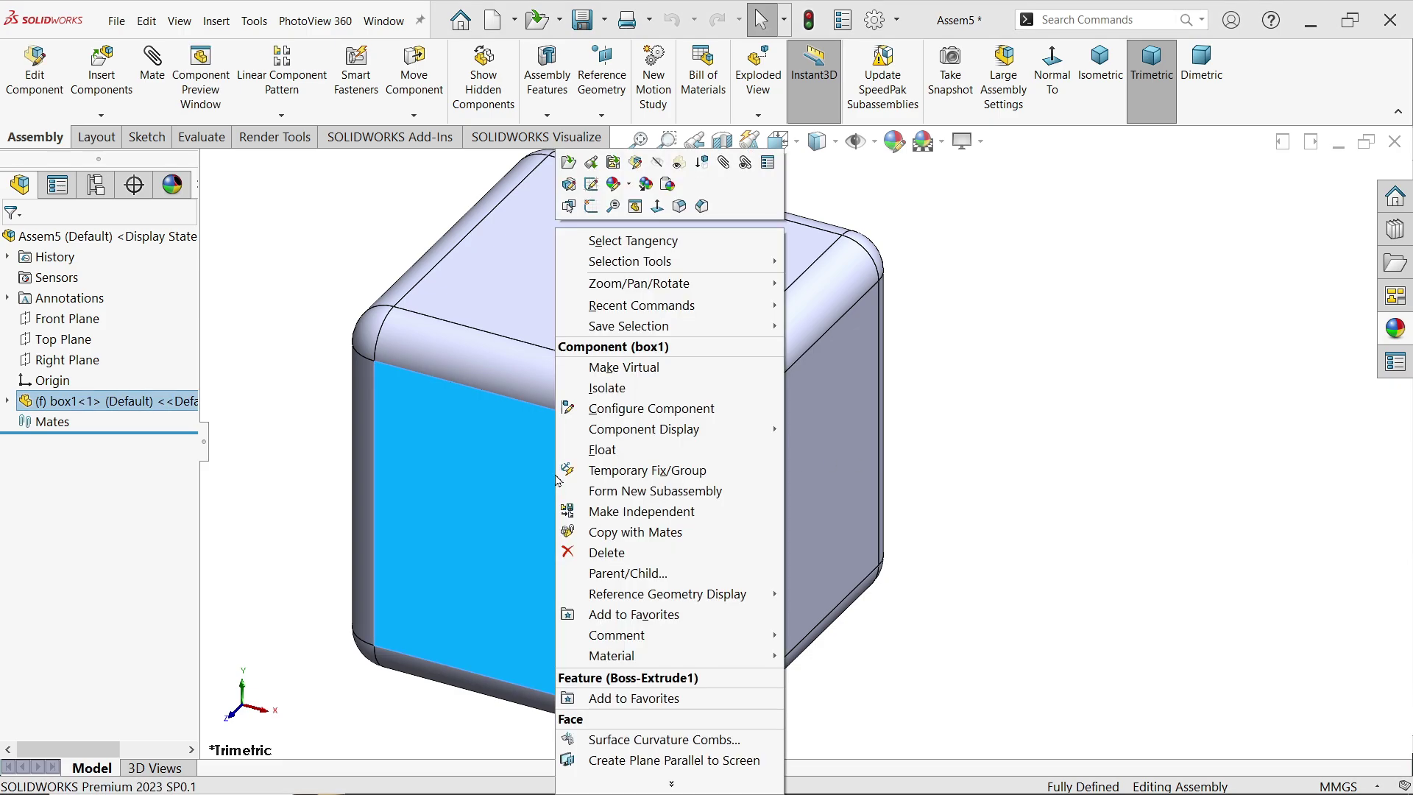
pyautogui.click(604, 449)
pyautogui.moveTo(604, 465)
pyautogui.mouseDown()
pyautogui.moveTo(510, 443)
pyautogui.moveTo(475, 453)
pyautogui.moveTo(478, 432)
pyautogui.mouseUp()
pyautogui.press('Escape')
pyautogui.click(310, 422)
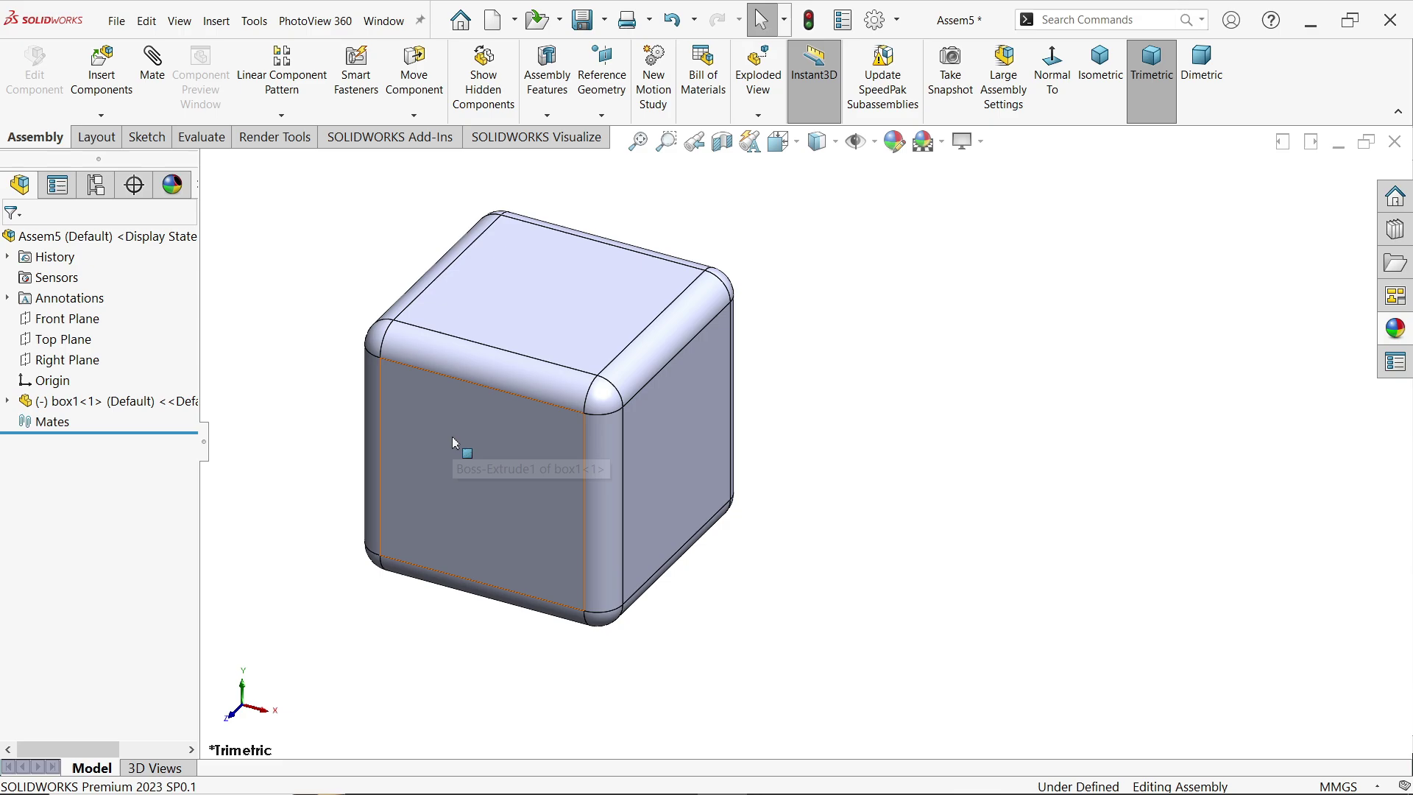
# - Show the MotionManager, open the Motion Study 1 timeline, and pan the cube left
pyautogui.rightClick(1311, 79)
pyautogui.moveTo(1218, 147)
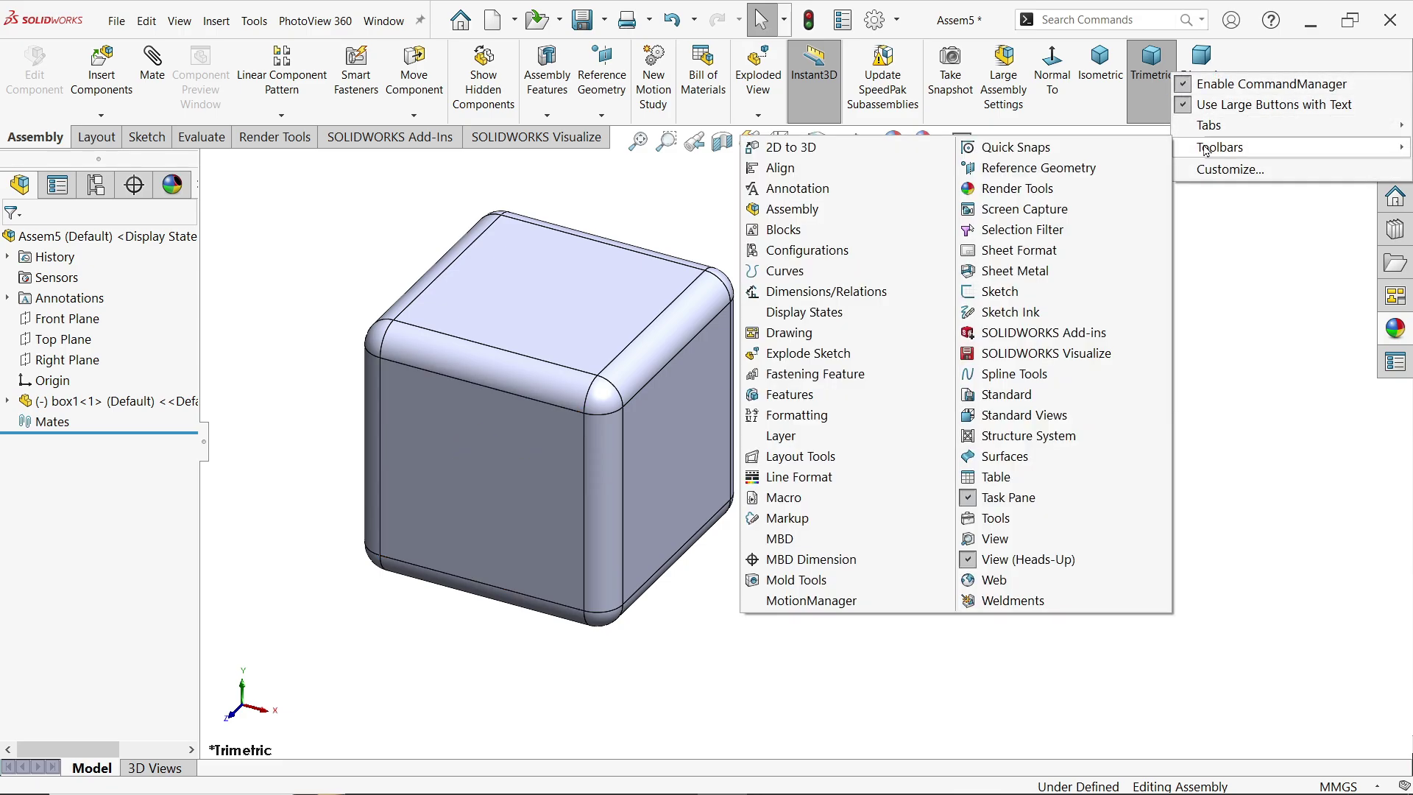
pyautogui.click(790, 603)
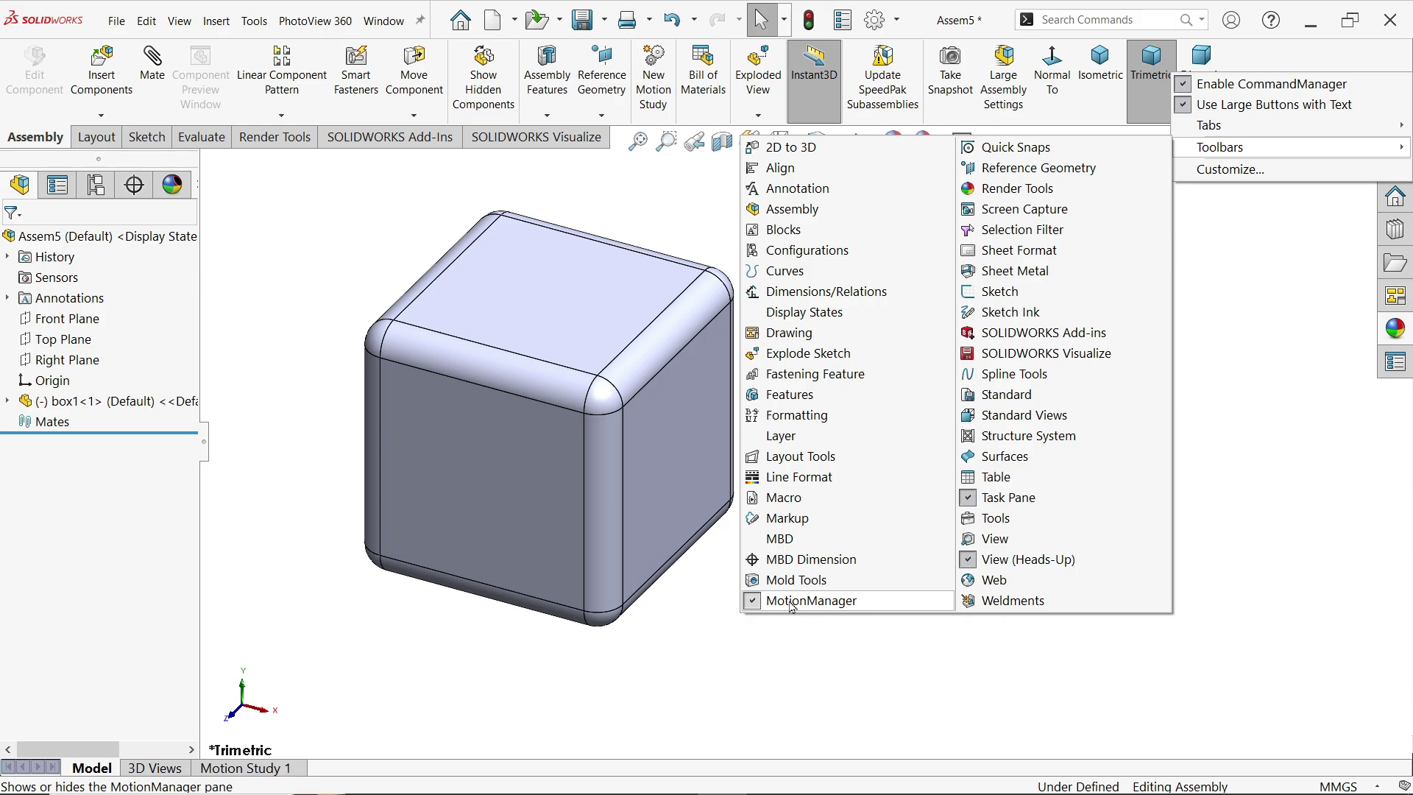
pyautogui.click(264, 773)
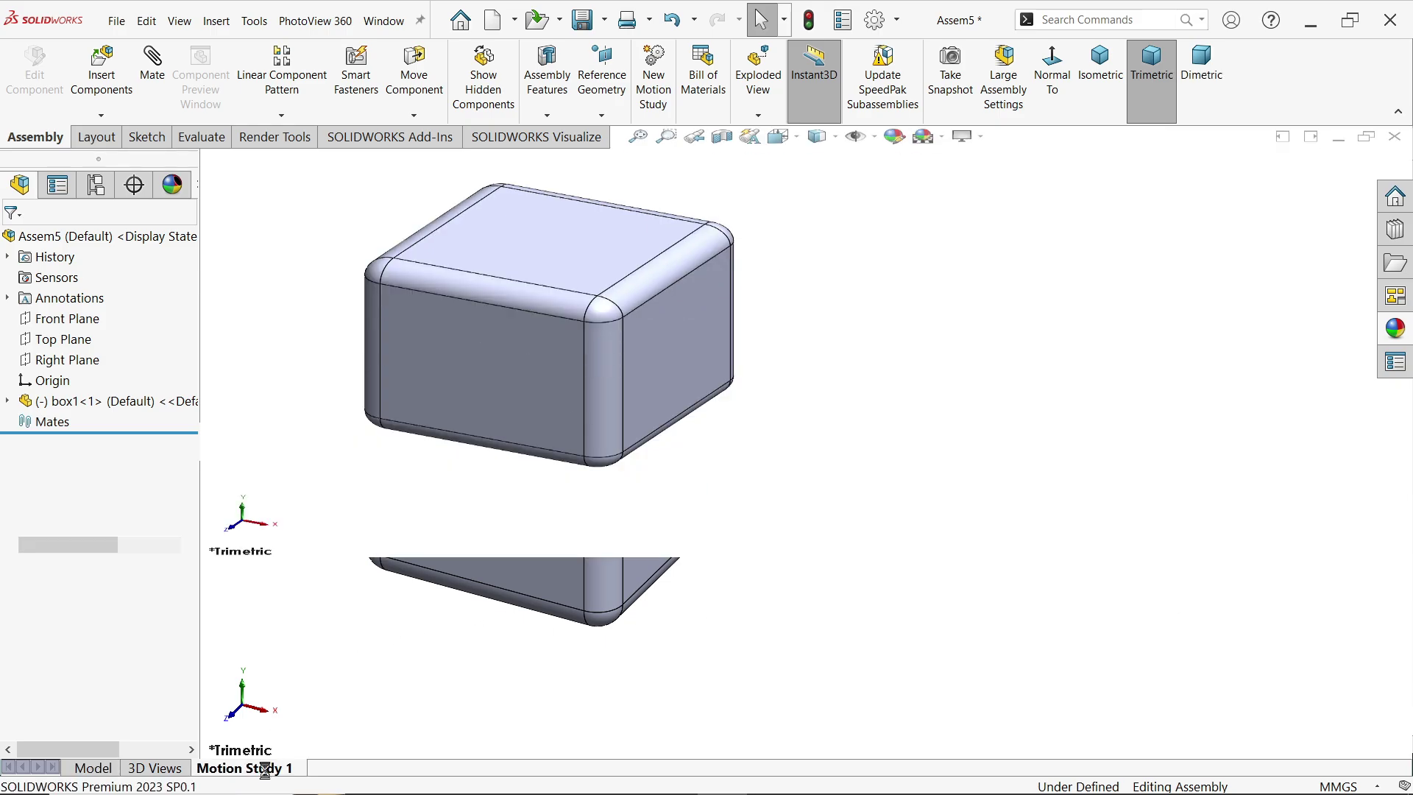
pyautogui.scroll(-2, 601, 321)
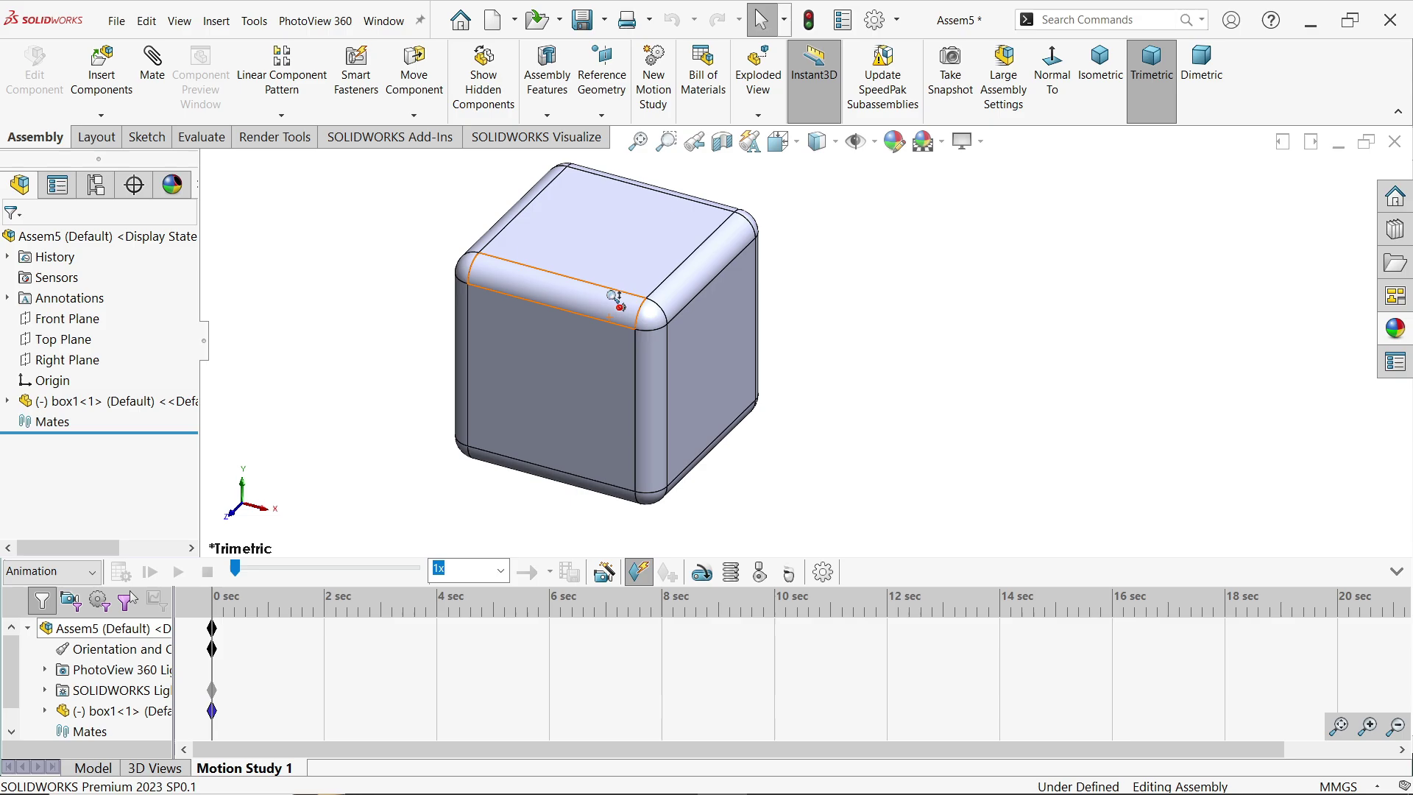
pyautogui.rightClick(839, 292)
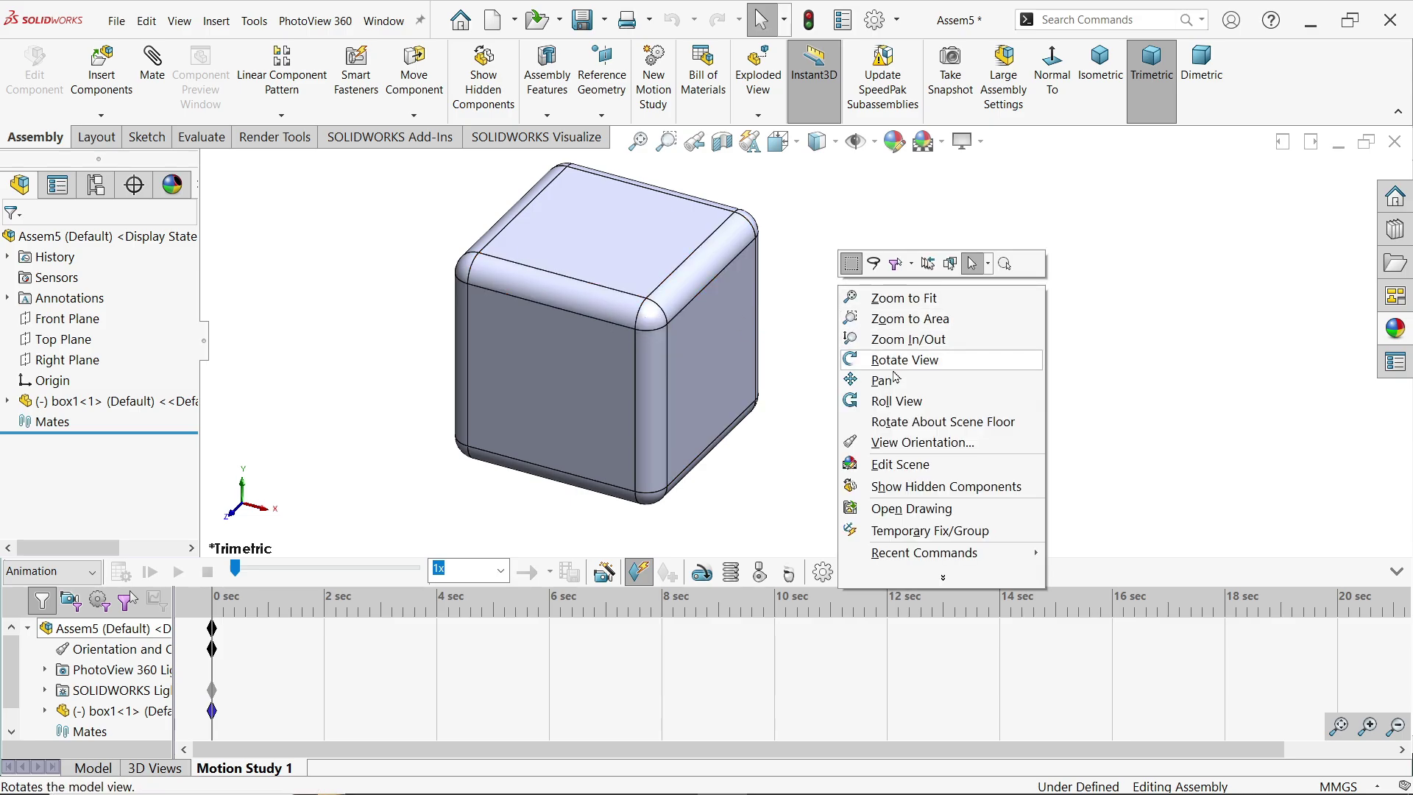
pyautogui.click(884, 375)
pyautogui.moveTo(828, 373); pyautogui.dragTo(715, 373)
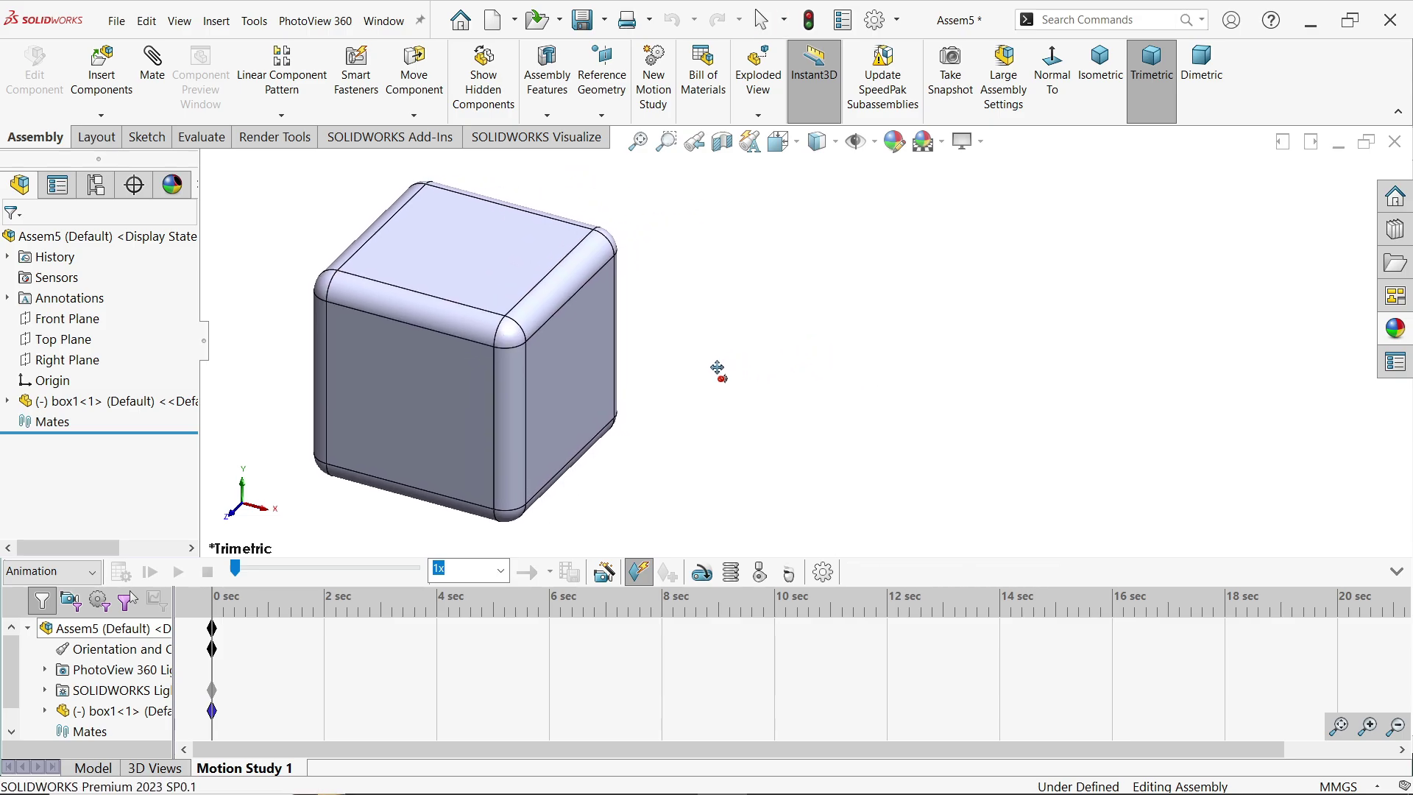
pyautogui.rightClick(784, 320)
pyautogui.click(822, 330)
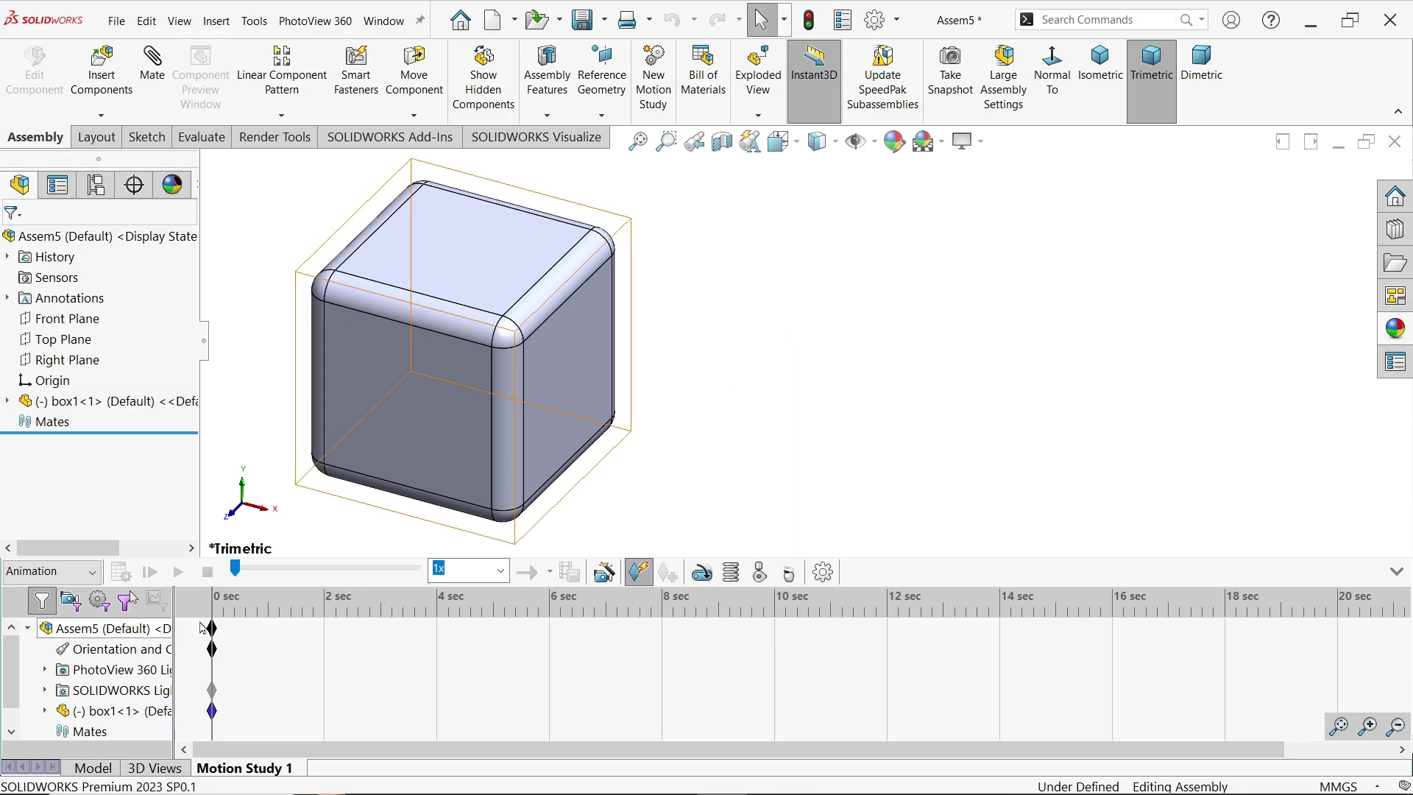
# - Keep Animation as the study type and move the time bar to 6 seconds
pyautogui.click(84, 571)
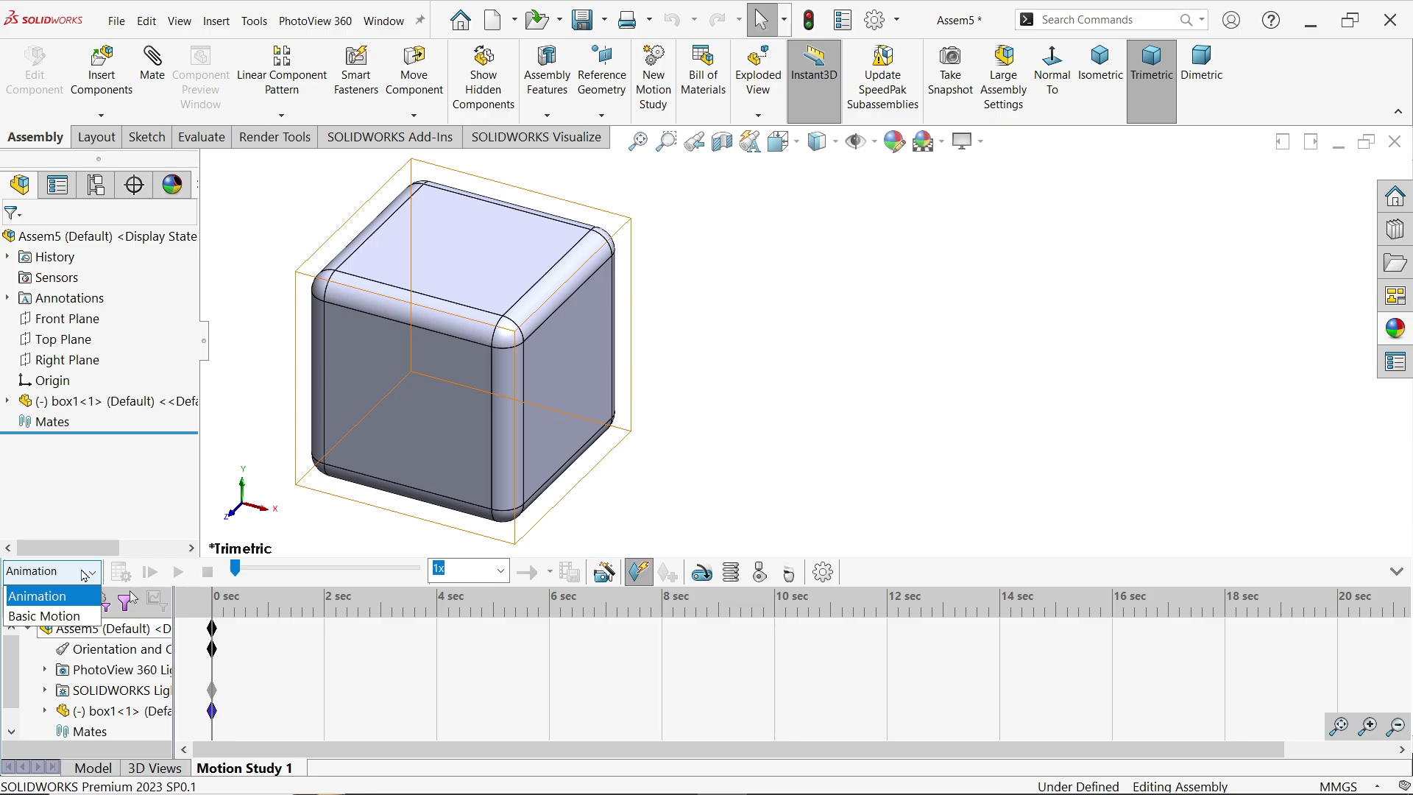
pyautogui.click(85, 576)
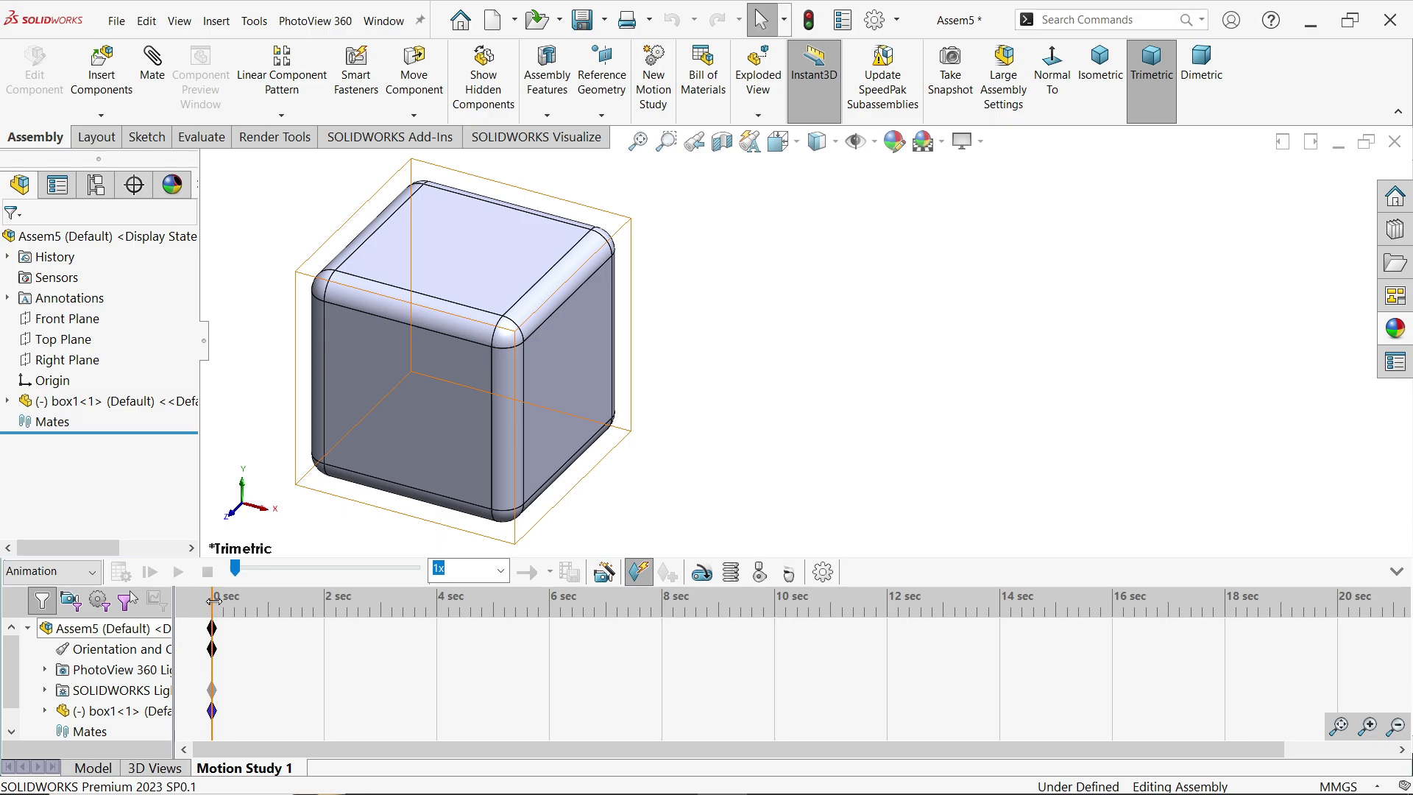
pyautogui.moveTo(215, 596); pyautogui.dragTo(549, 616)
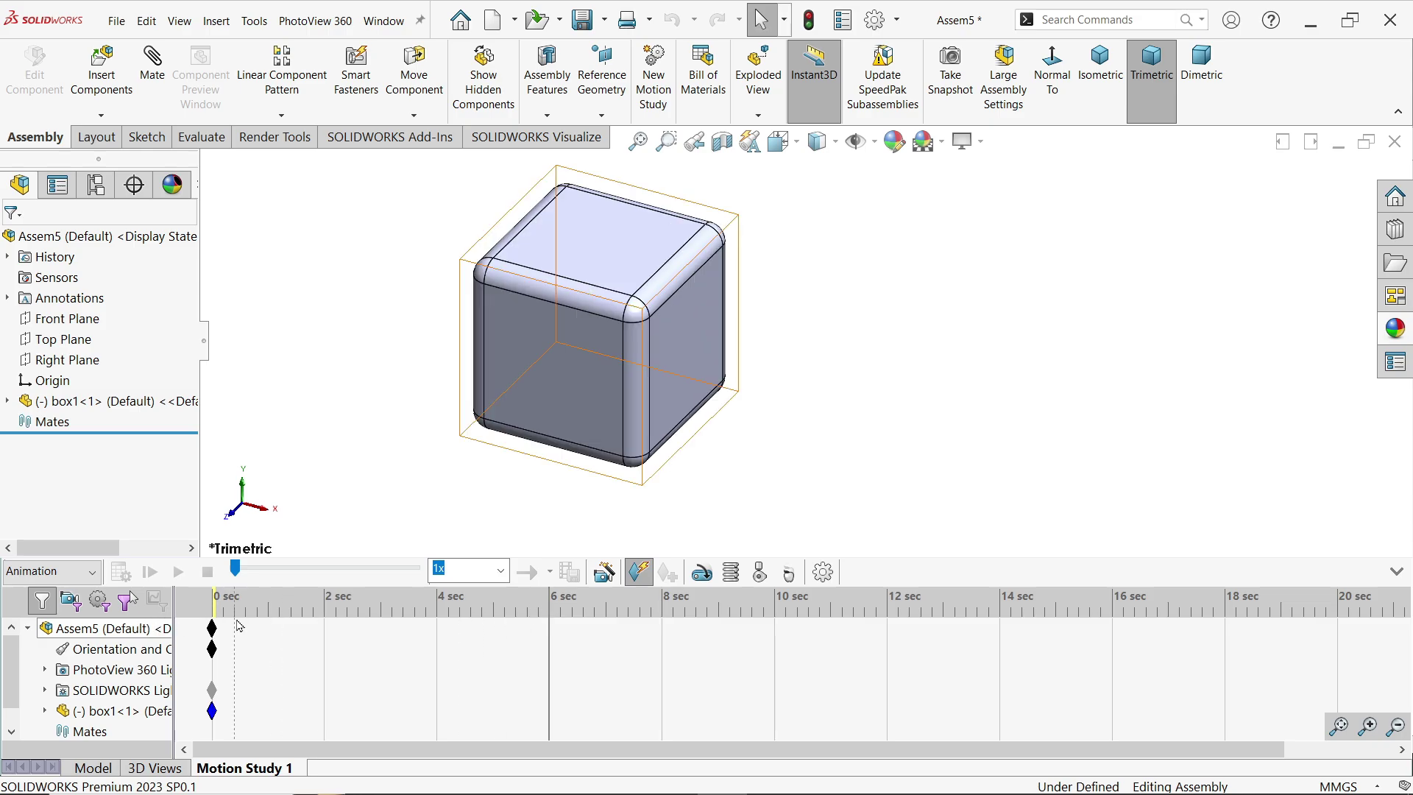
pyautogui.scroll(-2, 702, 241)
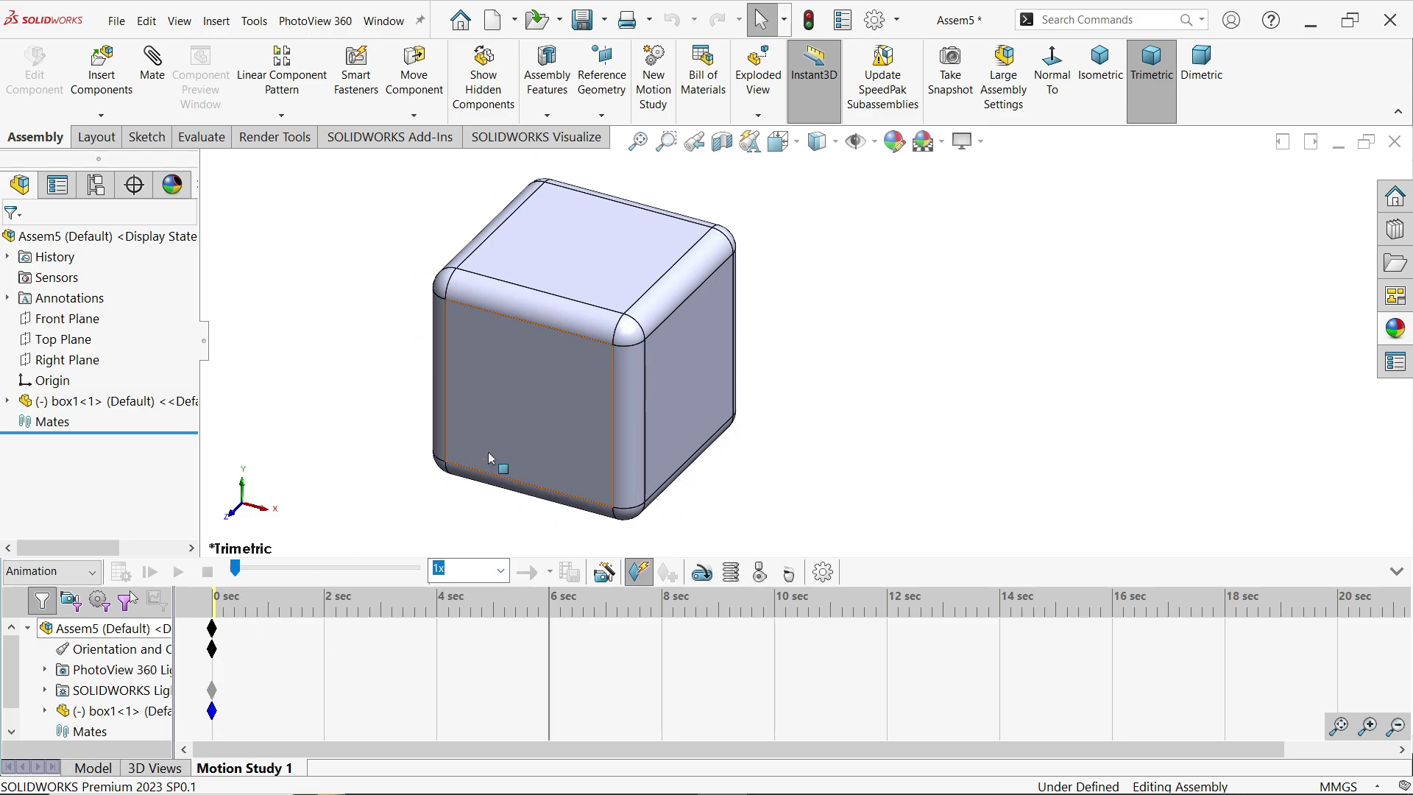
# - Record the cube sliding far right at 6 seconds, then scrub back to 2 seconds
pyautogui.click(544, 392)
pyautogui.moveTo(543, 388); pyautogui.dragTo(1143, 393)
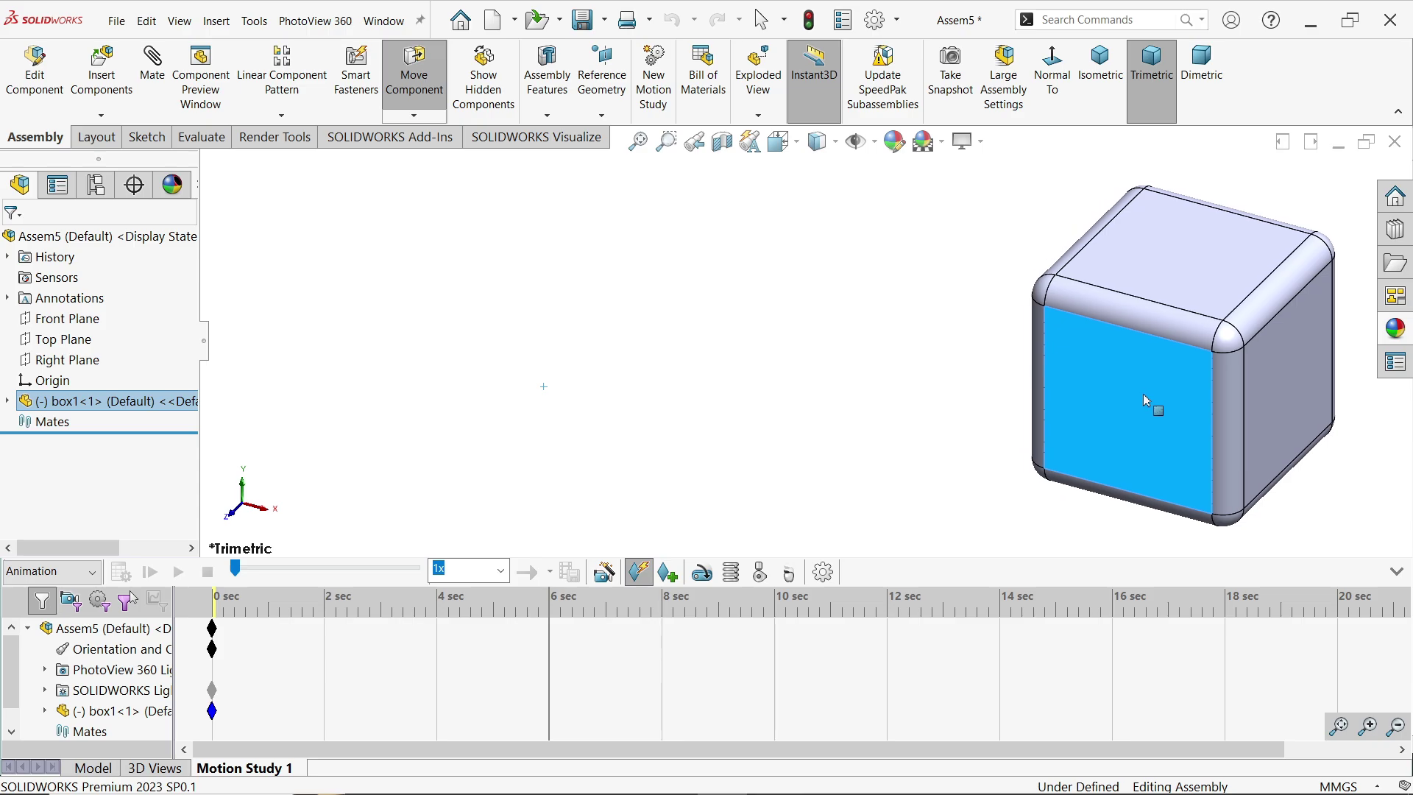
pyautogui.press('Escape')
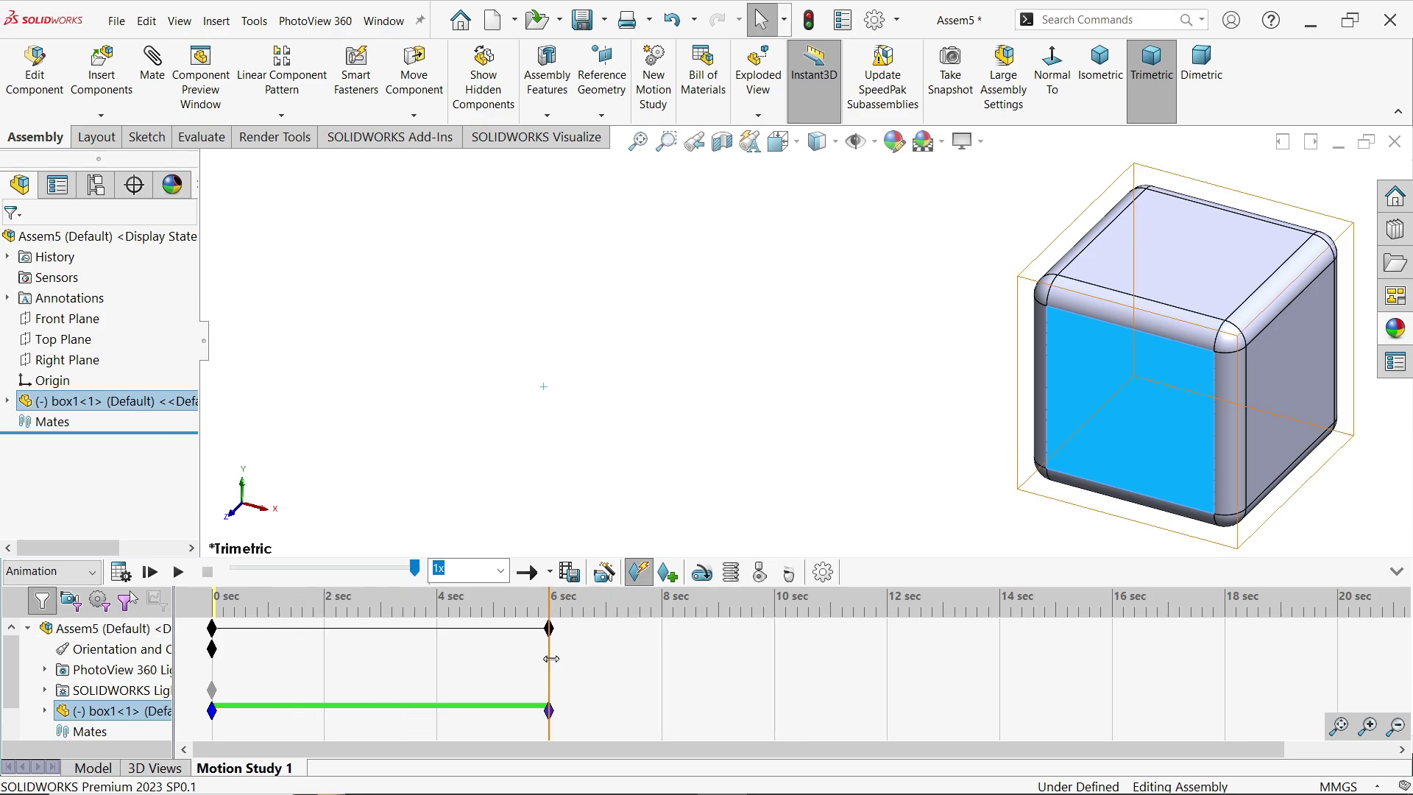
pyautogui.moveTo(549, 658); pyautogui.dragTo(327, 655)
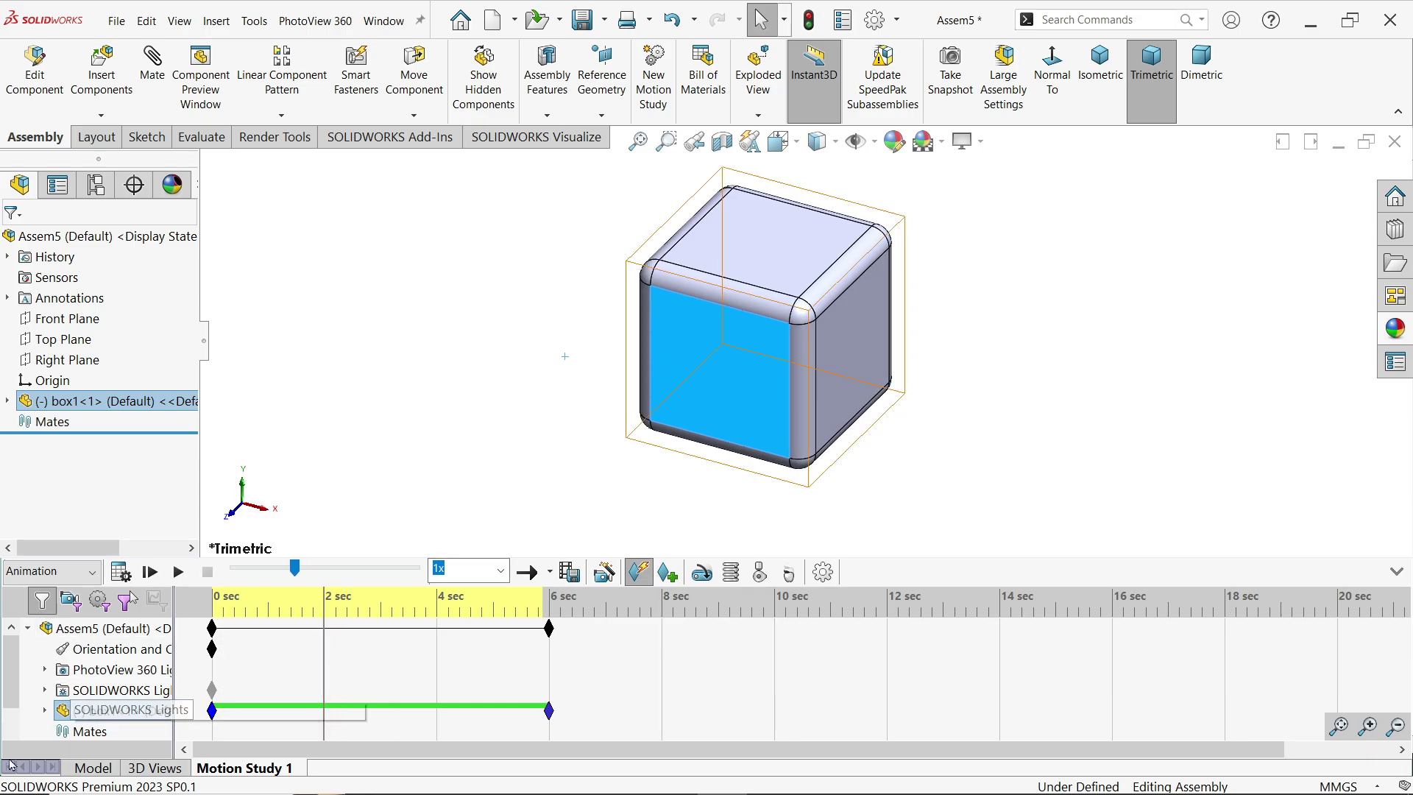
# - Apply the red appearance swatch to box1 at the 2-second mark
pyautogui.rightClick(96, 712)
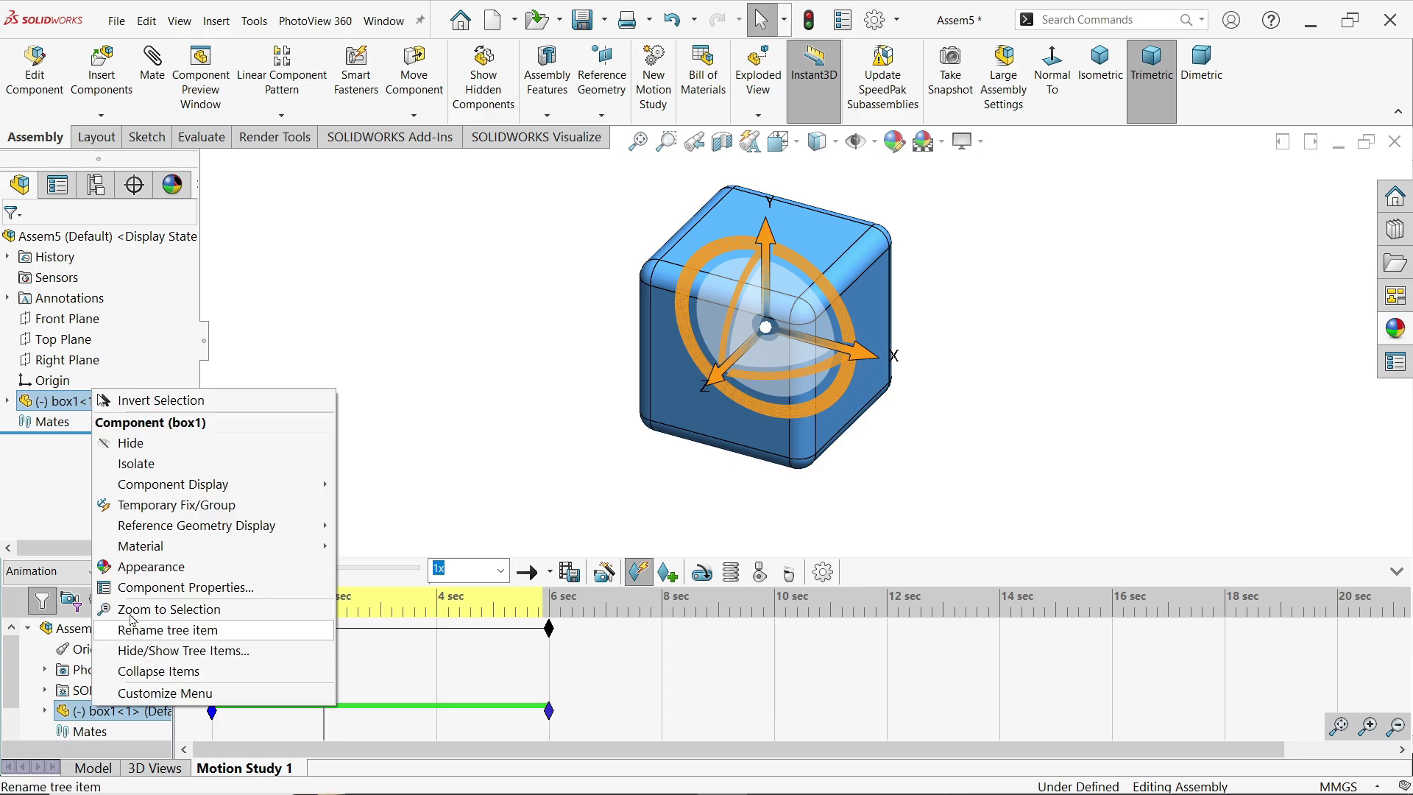
pyautogui.click(151, 566)
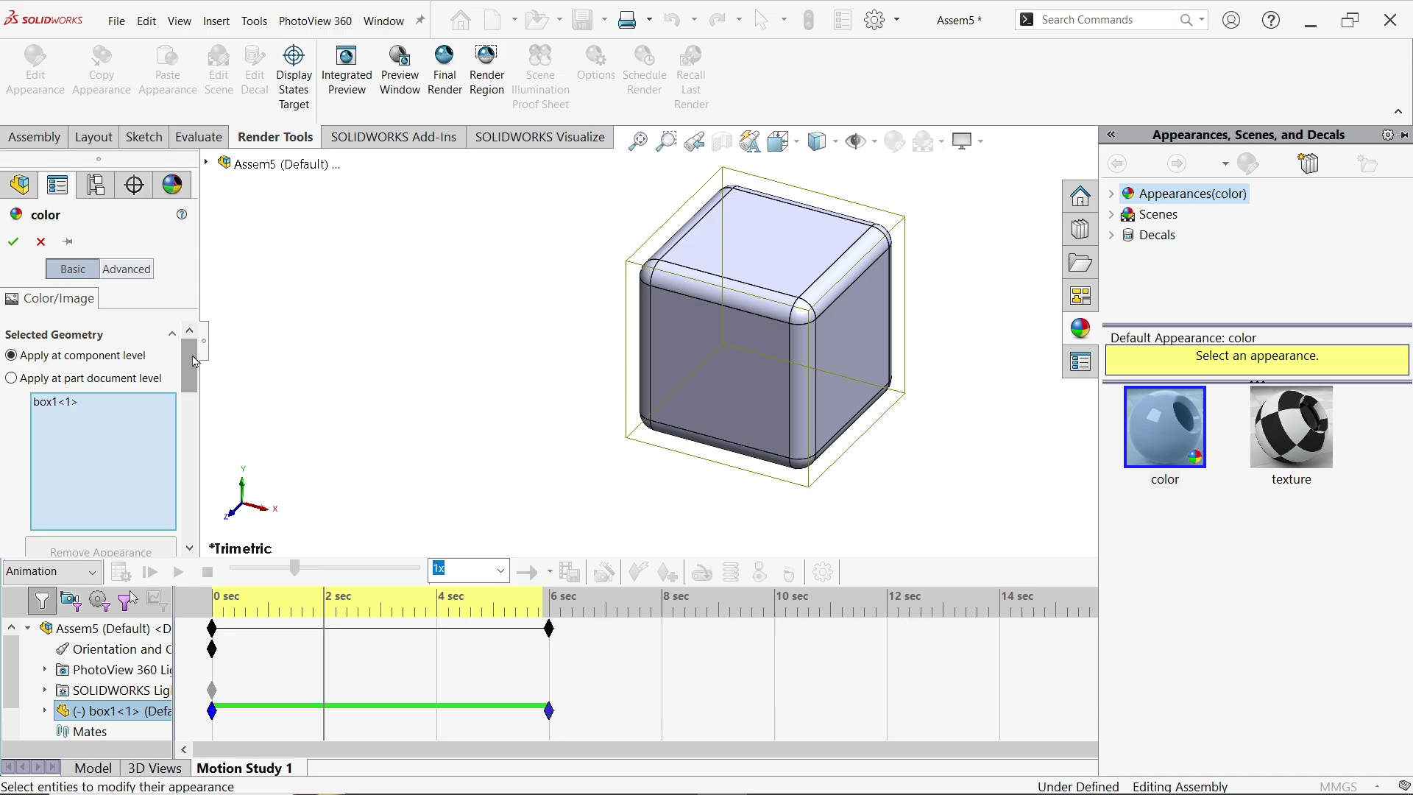
pyautogui.moveTo(188, 359); pyautogui.dragTo(186, 431)
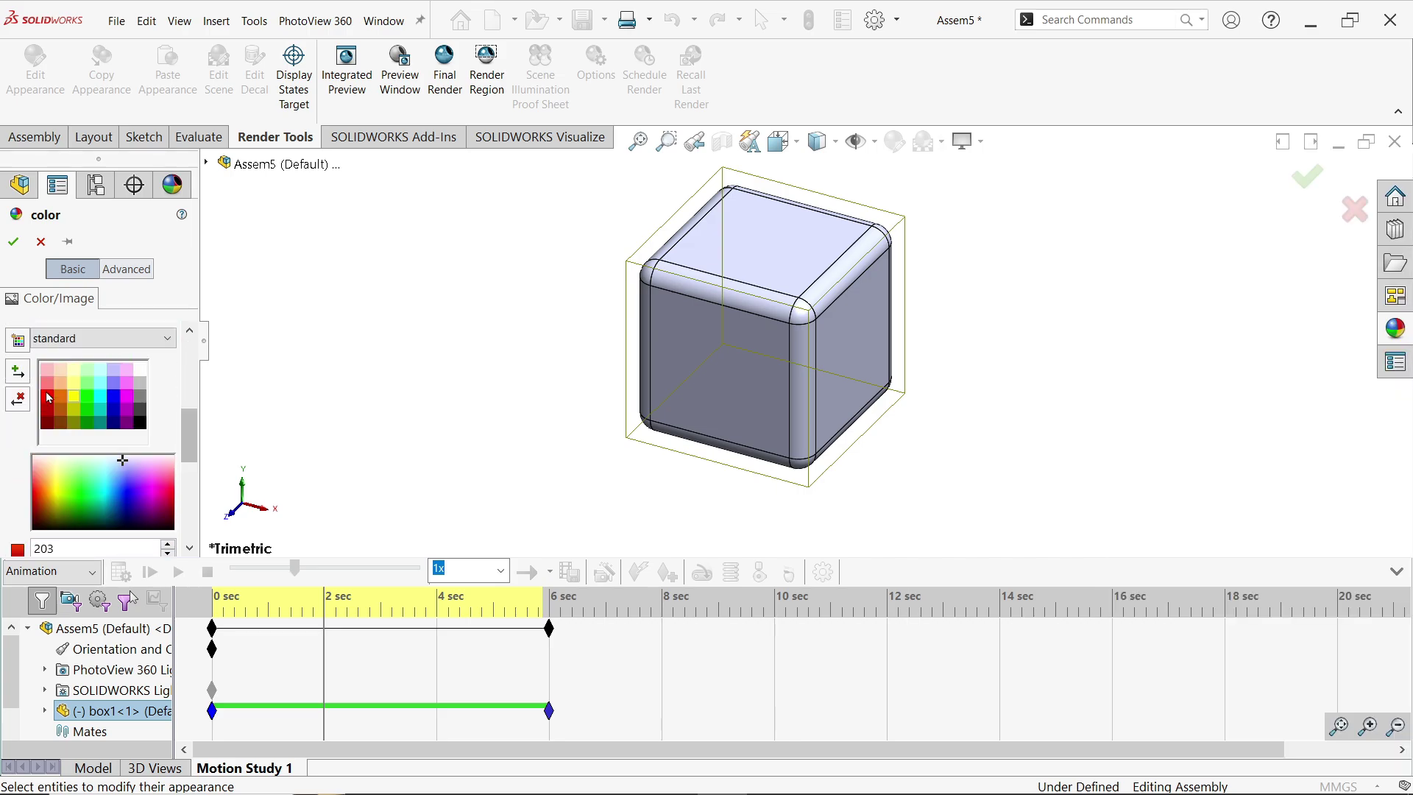
pyautogui.click(47, 398)
pyautogui.click(14, 241)
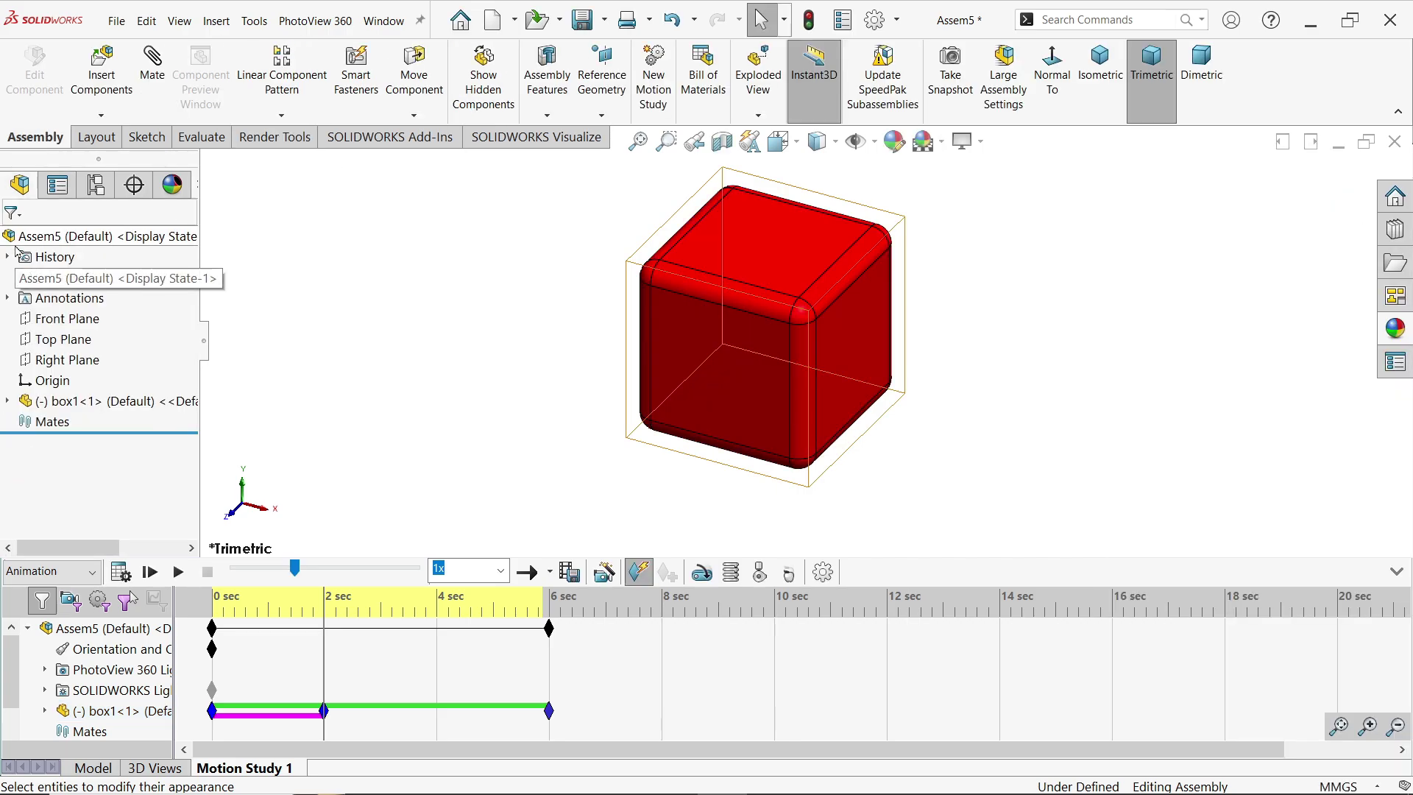
# - Move box1's 0 sec key point to 1 second and copy it to 2 seconds
pyautogui.rightClick(214, 711)
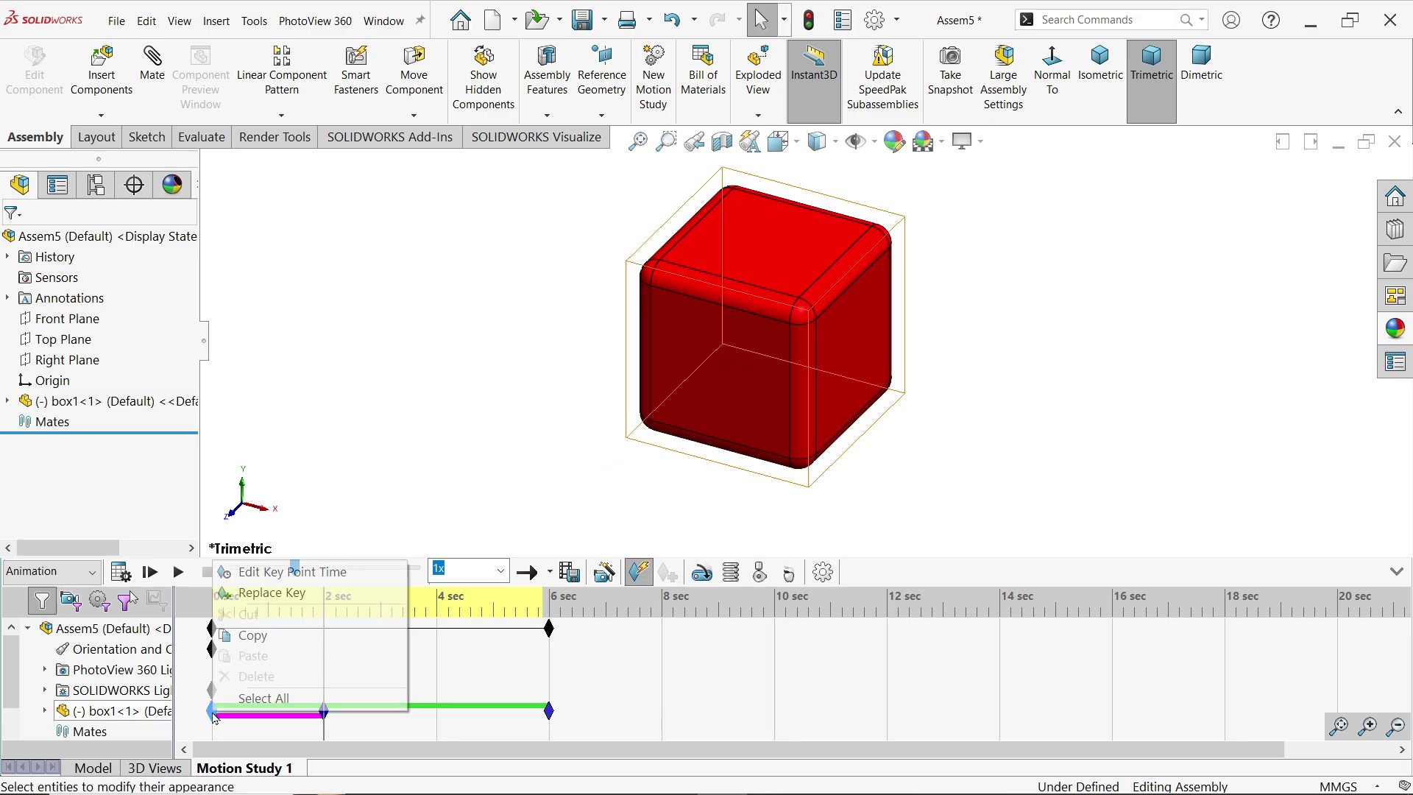
pyautogui.click(265, 574)
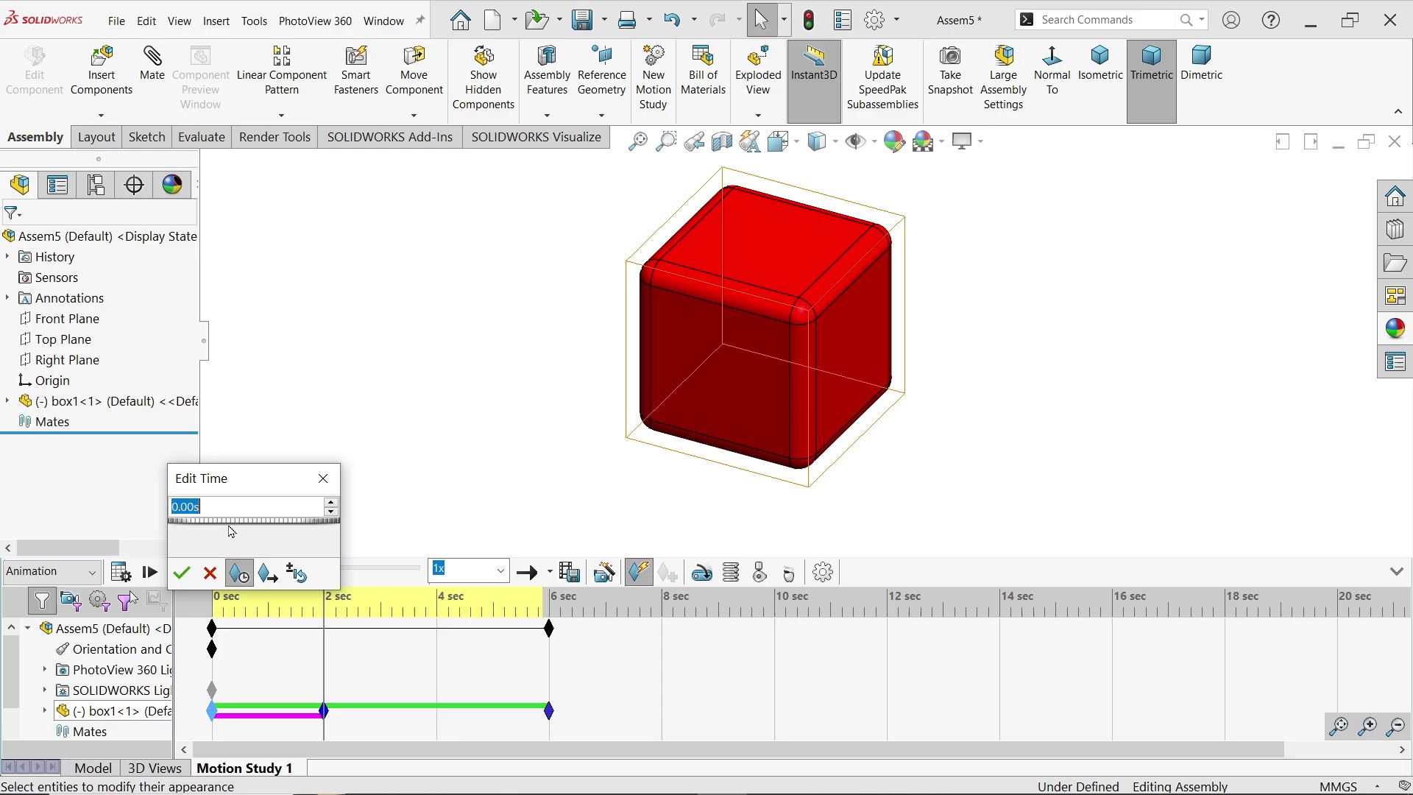
pyautogui.write('1')
pyautogui.click(183, 574)
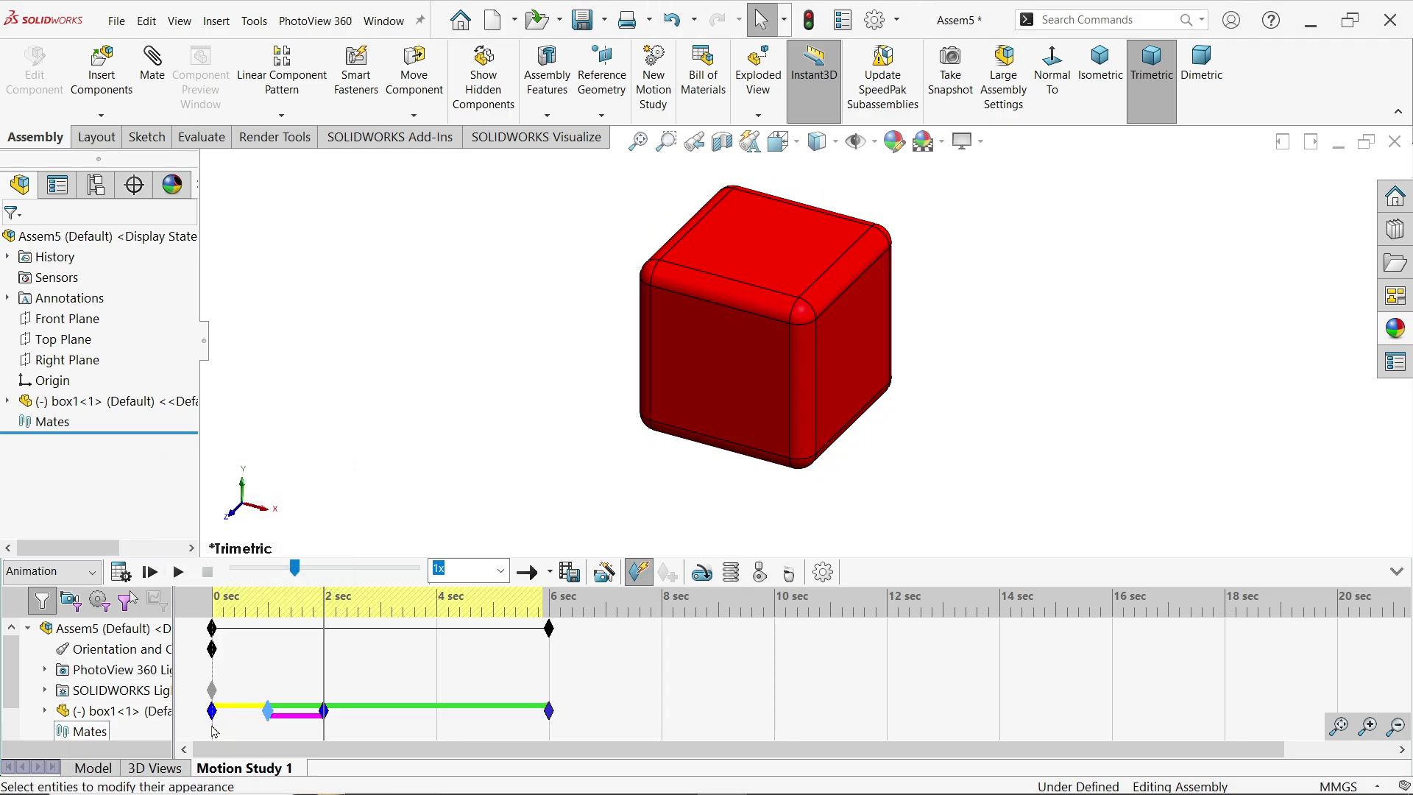
pyautogui.click(268, 713)
pyautogui.moveTo(270, 713)
pyautogui.keyDown('ctrl'); pyautogui.mouseDown()
pyautogui.moveTo(324, 710)
pyautogui.moveTo(436, 663)
pyautogui.mouseUp(); pyautogui.keyUp('ctrl')
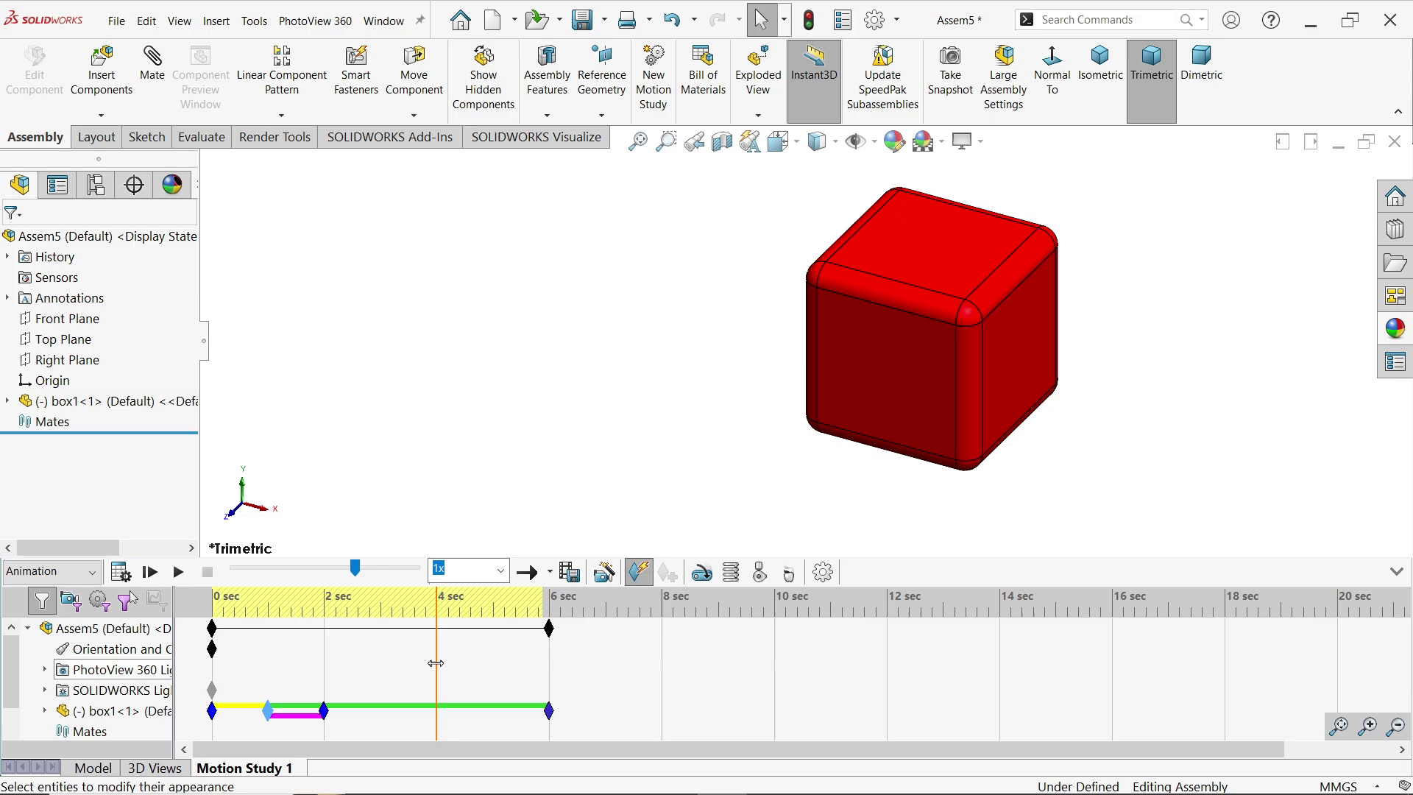
# - Apply a green appearance to box1 at 4 seconds, then advance to 6 seconds
pyautogui.rightClick(94, 711)
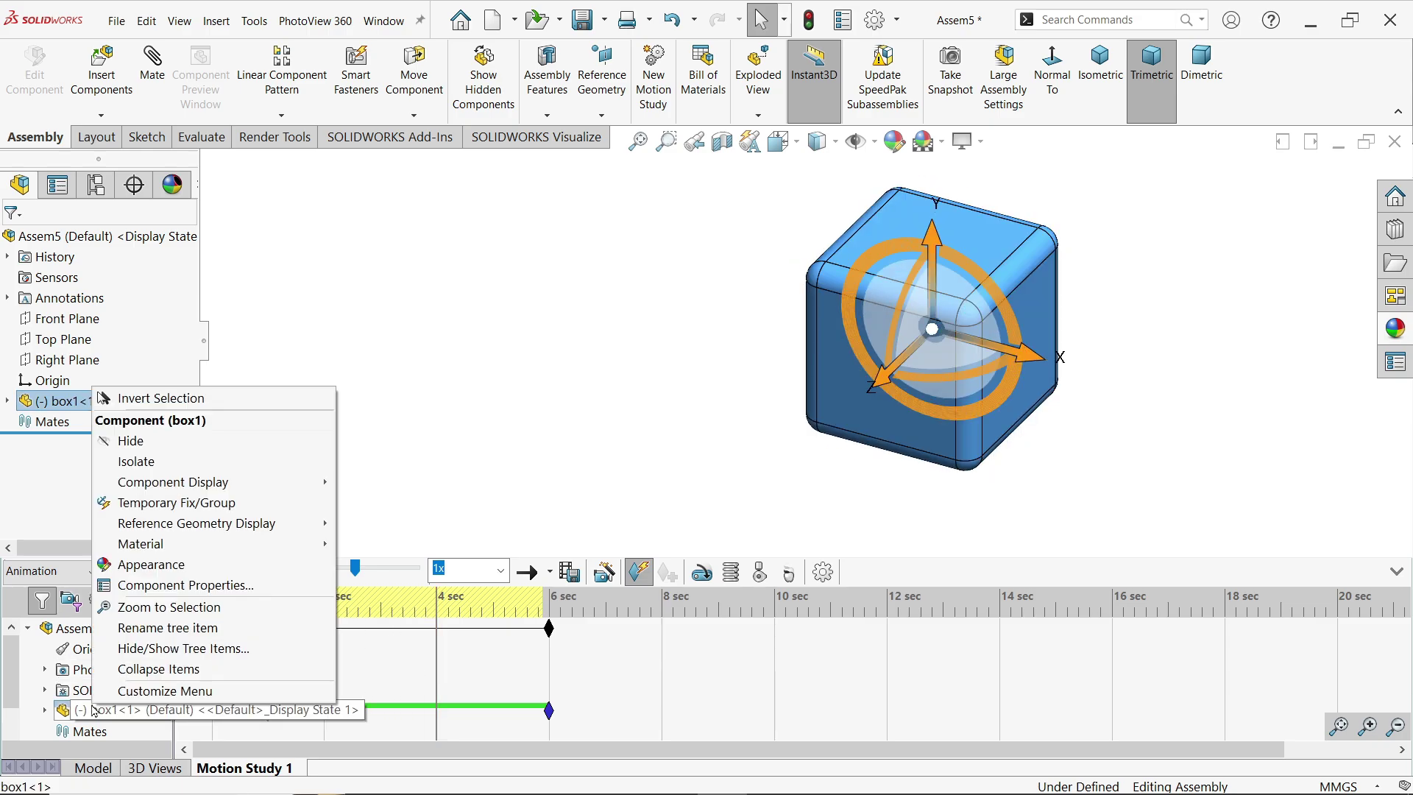
pyautogui.click(149, 565)
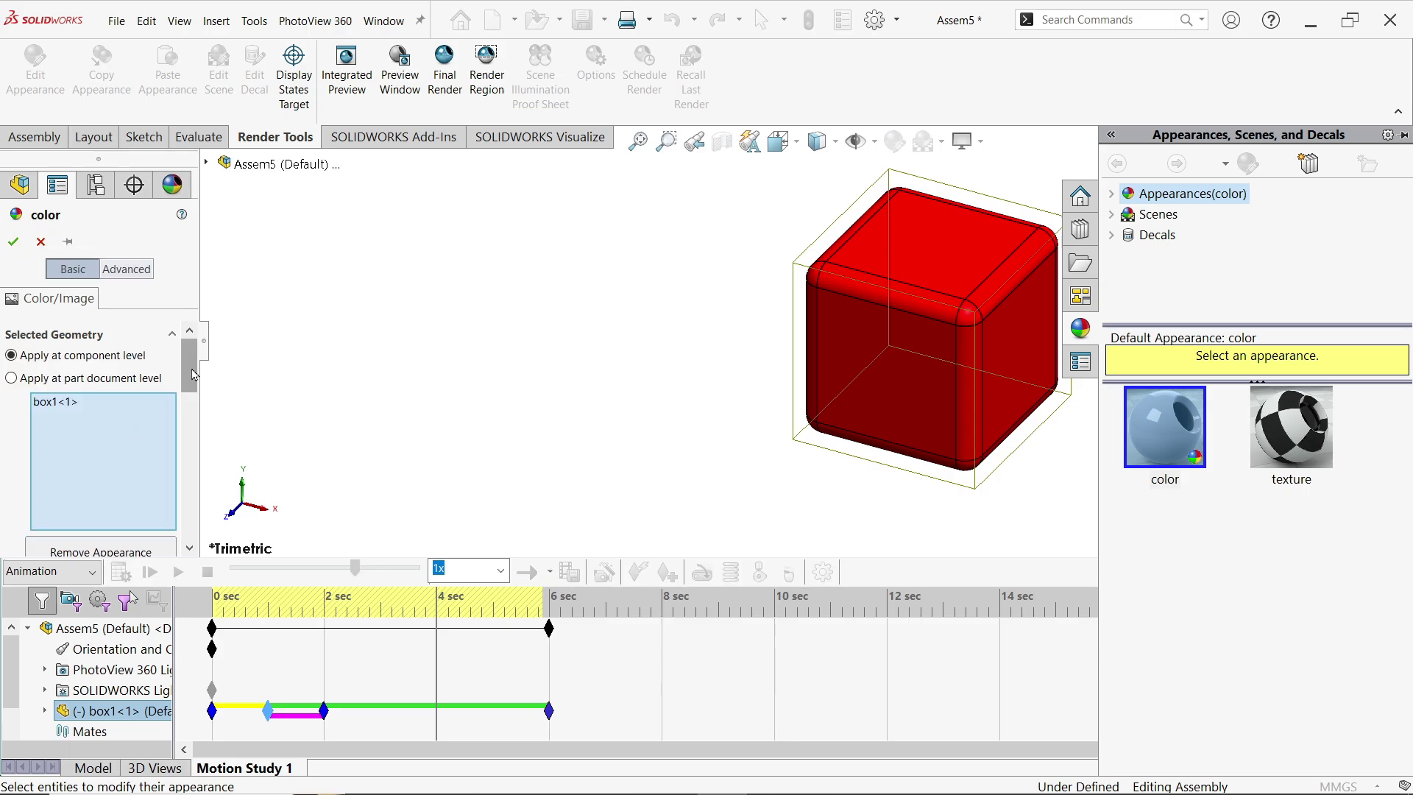
pyautogui.scroll(-5, 121, 420)
pyautogui.click(85, 404)
pyautogui.click(14, 242)
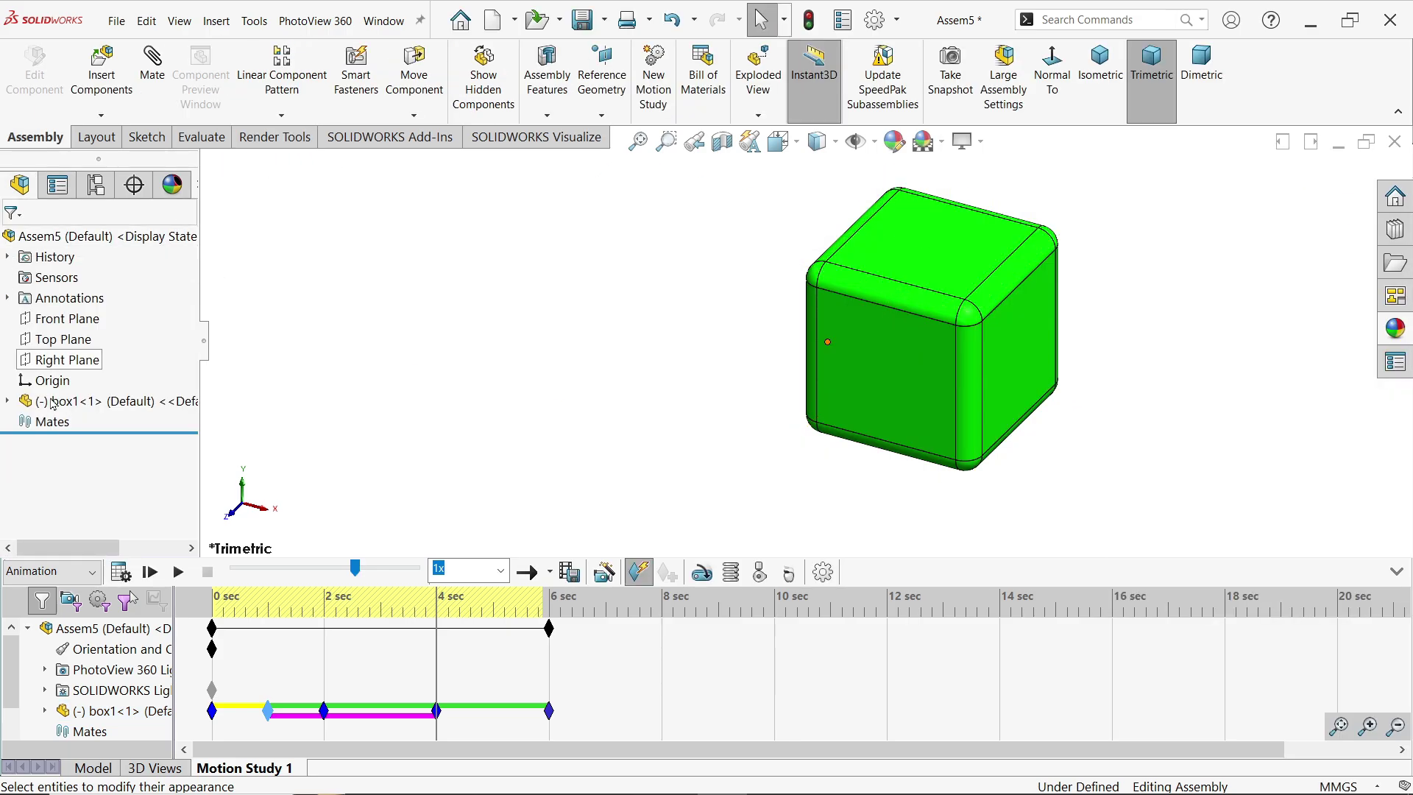
pyautogui.moveTo(436, 658); pyautogui.dragTo(546, 672)
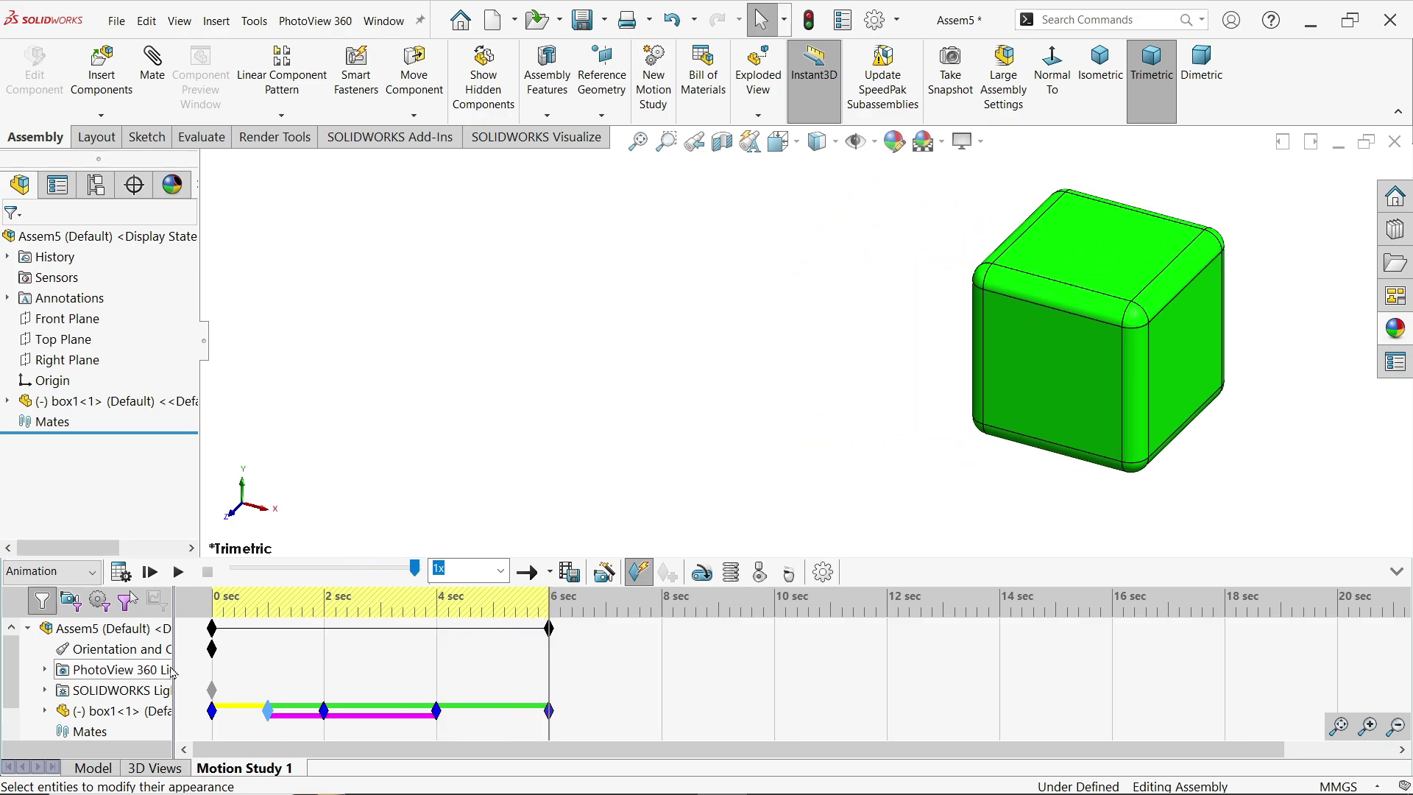
# - Apply the yellow appearance to box1 at 6 seconds, after briefly trying magenta
pyautogui.click(144, 710)
pyautogui.rightClick(134, 399)
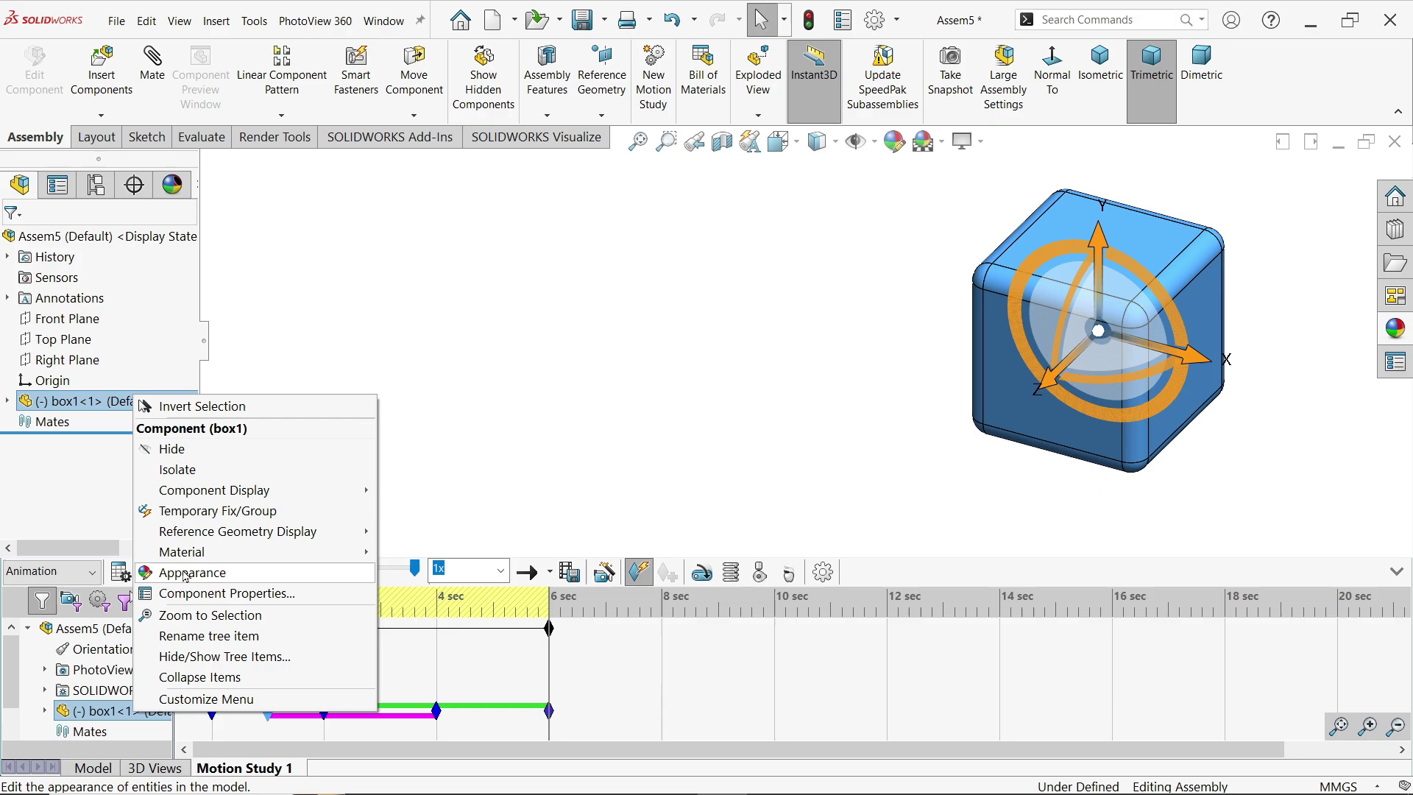
pyautogui.click(185, 574)
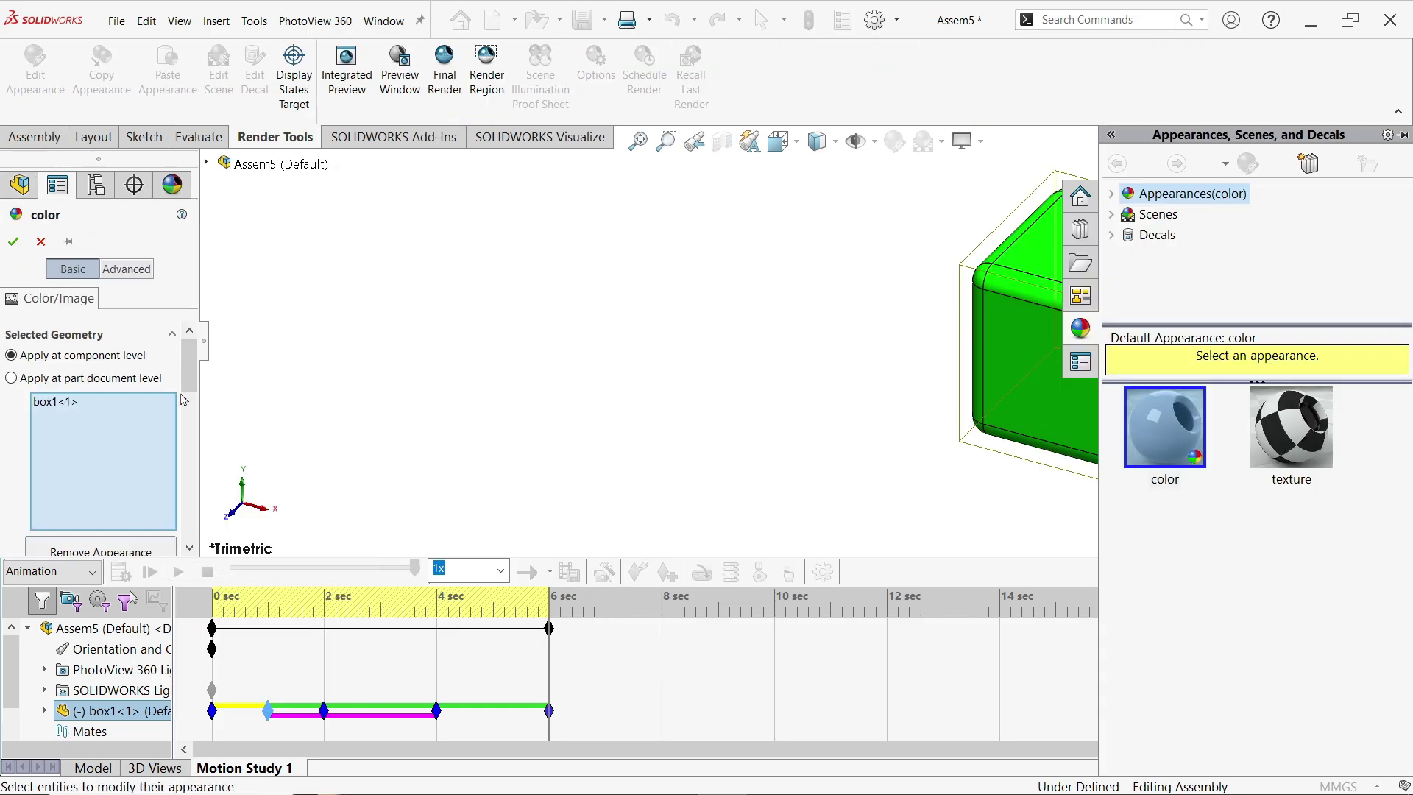
pyautogui.moveTo(189, 375); pyautogui.dragTo(188, 451)
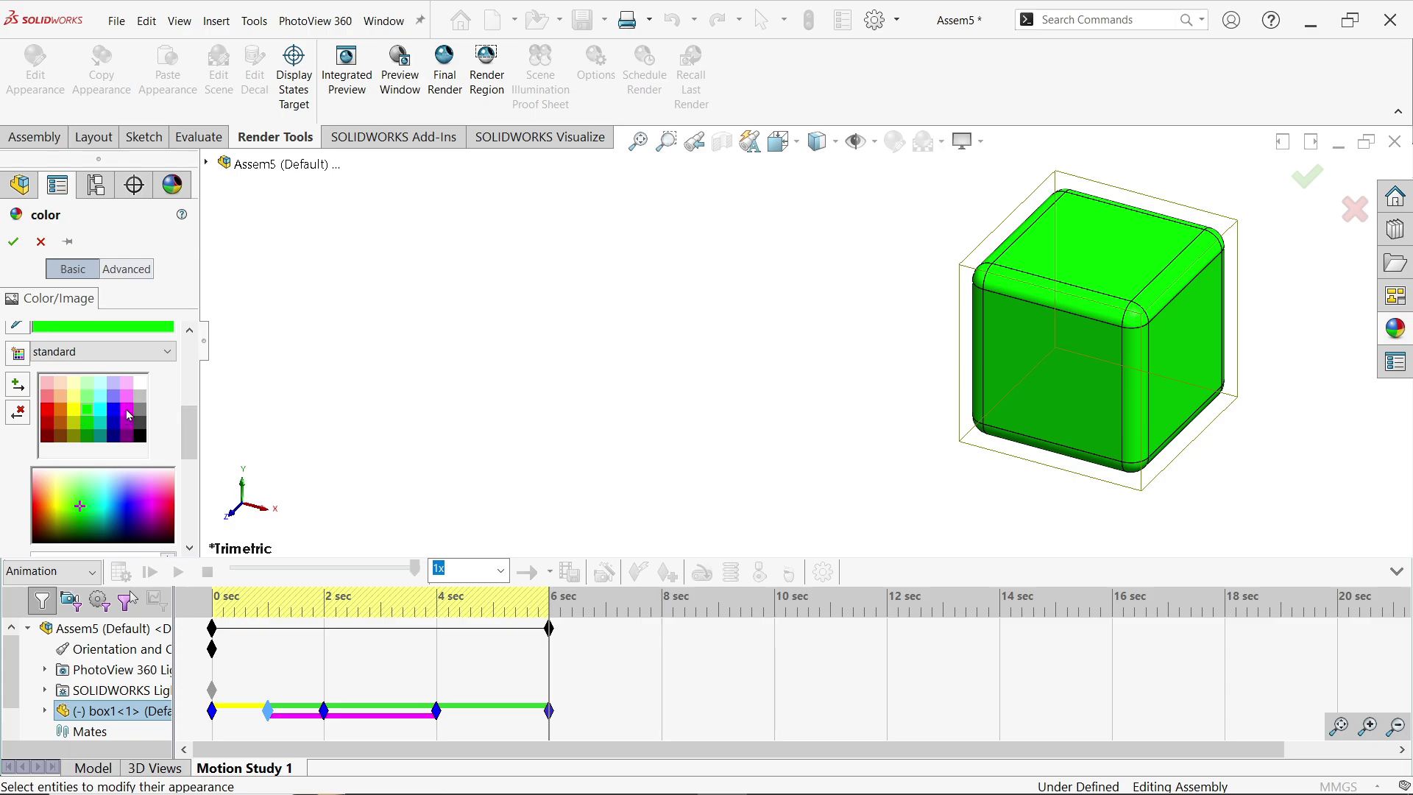
pyautogui.click(128, 413)
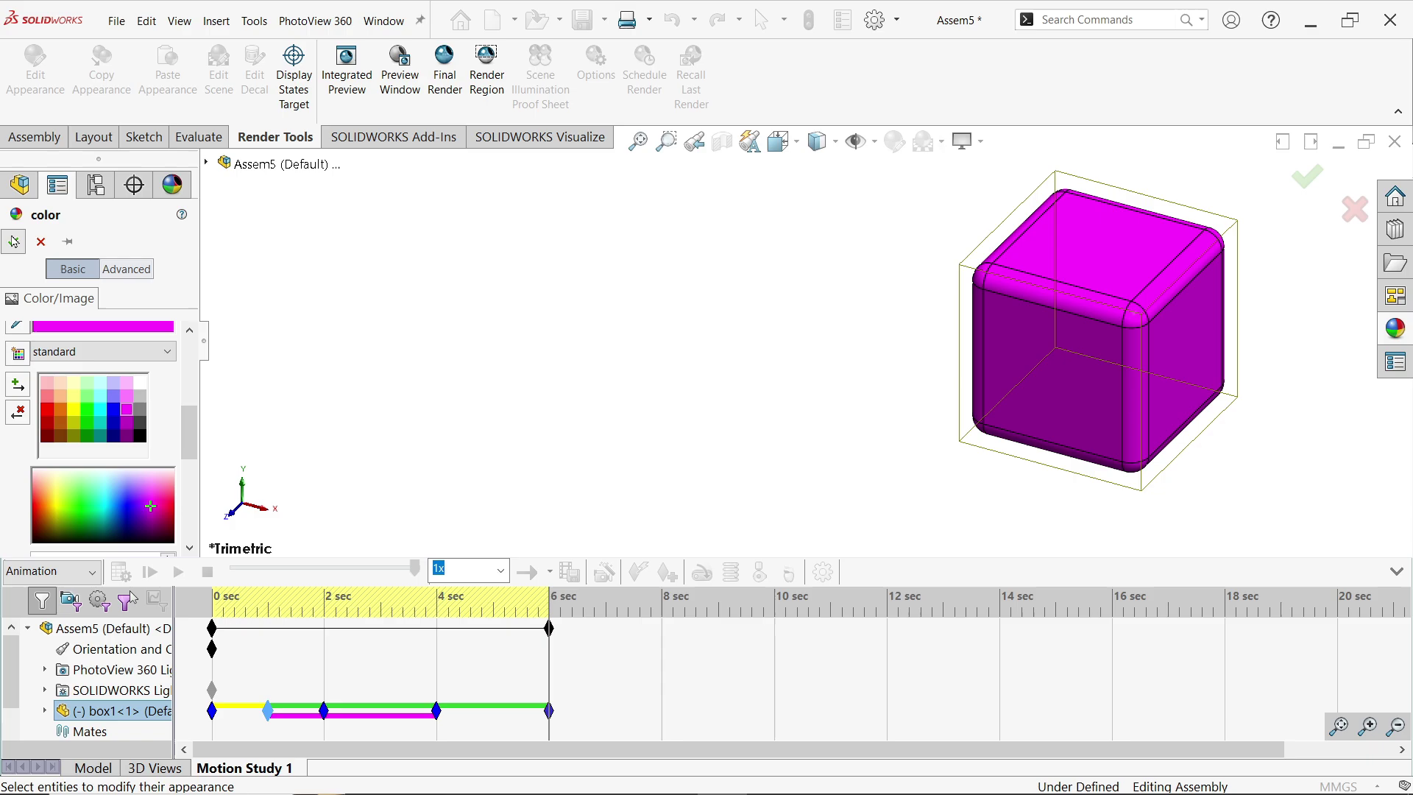
pyautogui.click(76, 415)
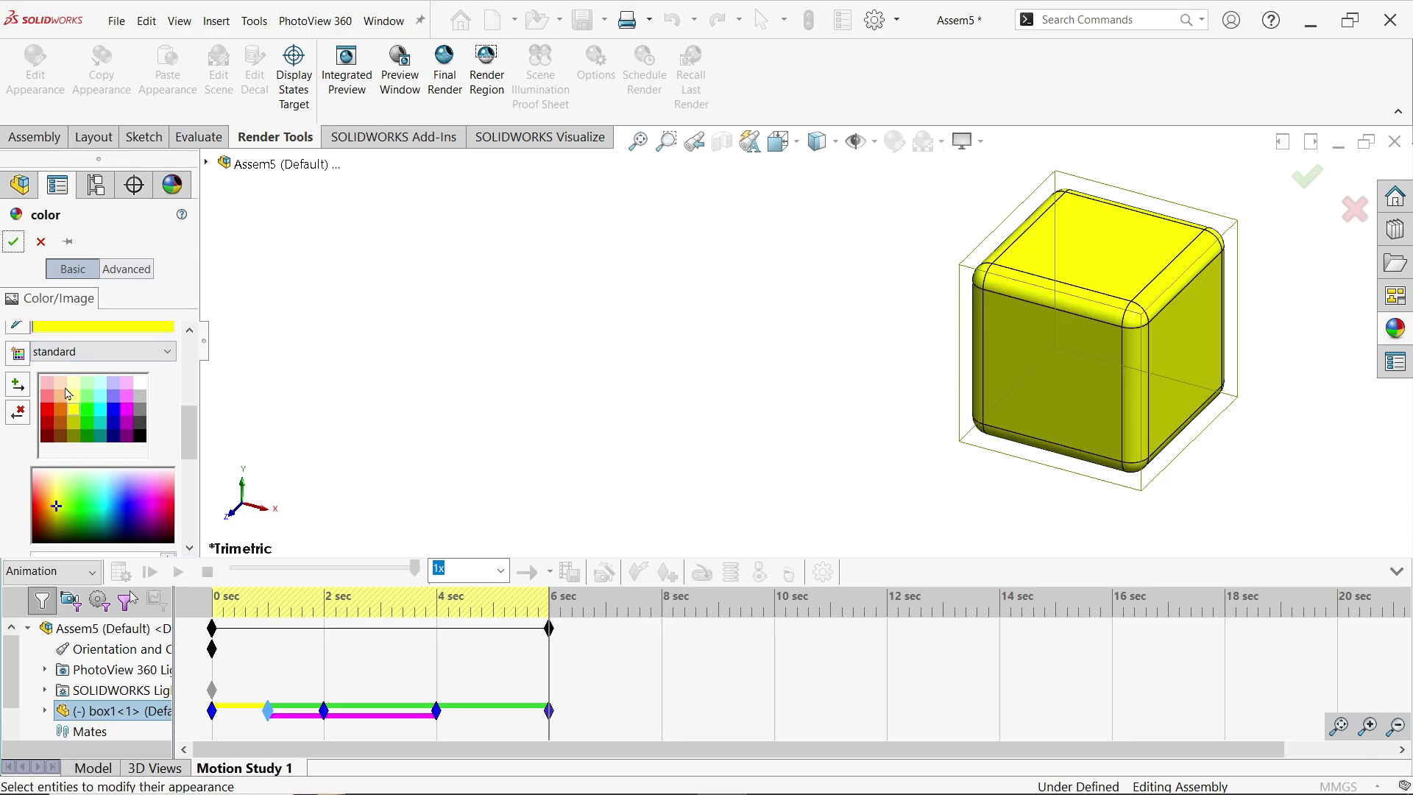
pyautogui.click(14, 242)
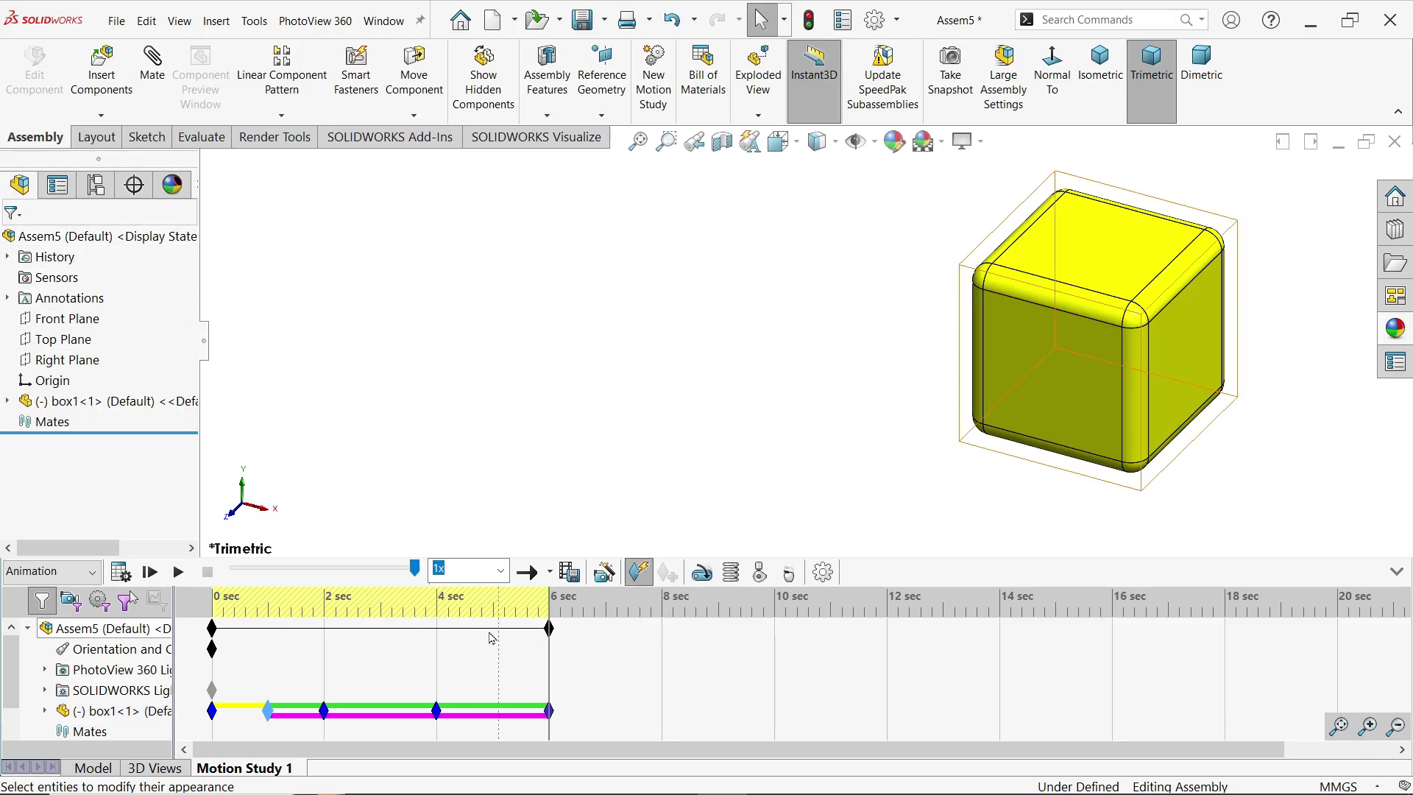
pyautogui.click(177, 572)
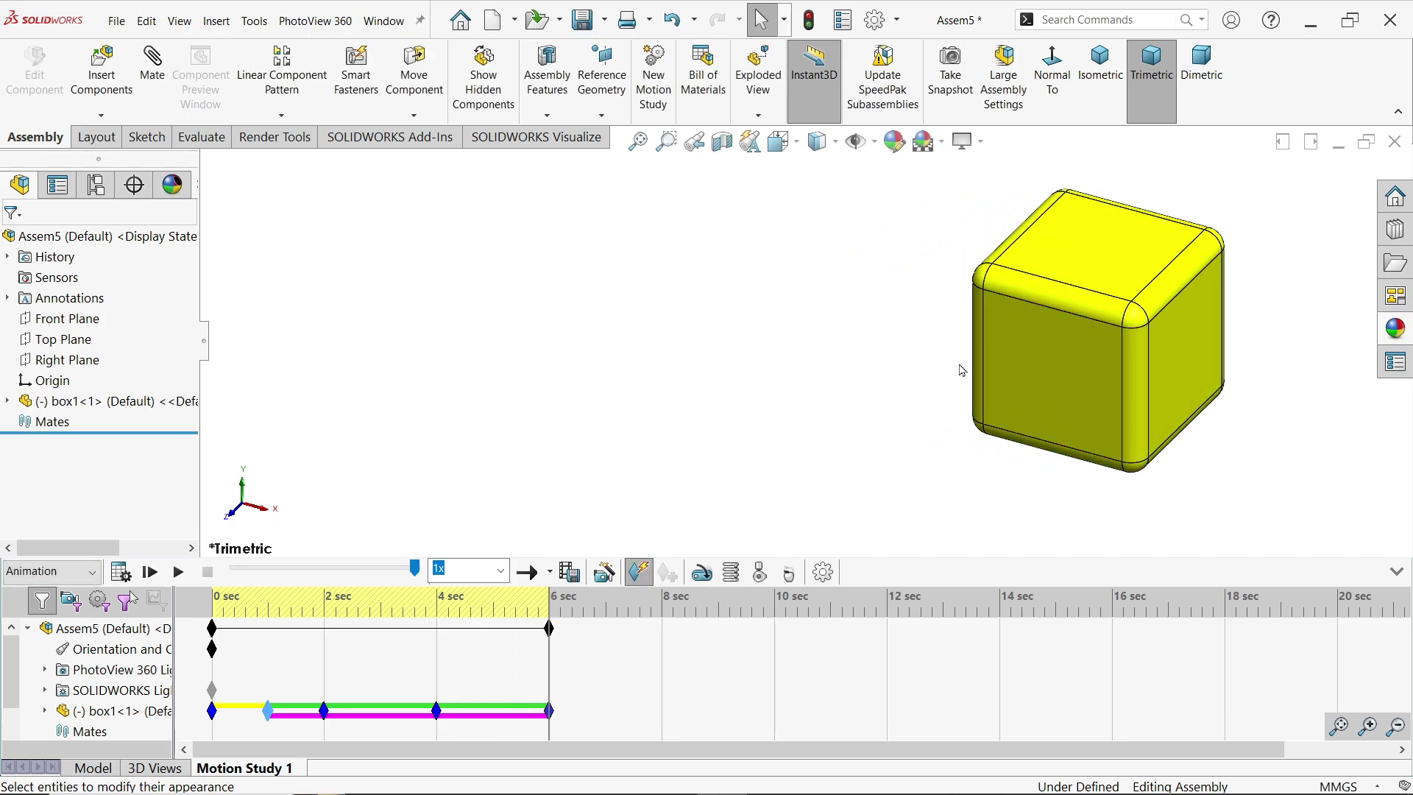
# - Save the animation as an MP4 video with the SOLIDWORKS screen renderer
pyautogui.click(570, 575)
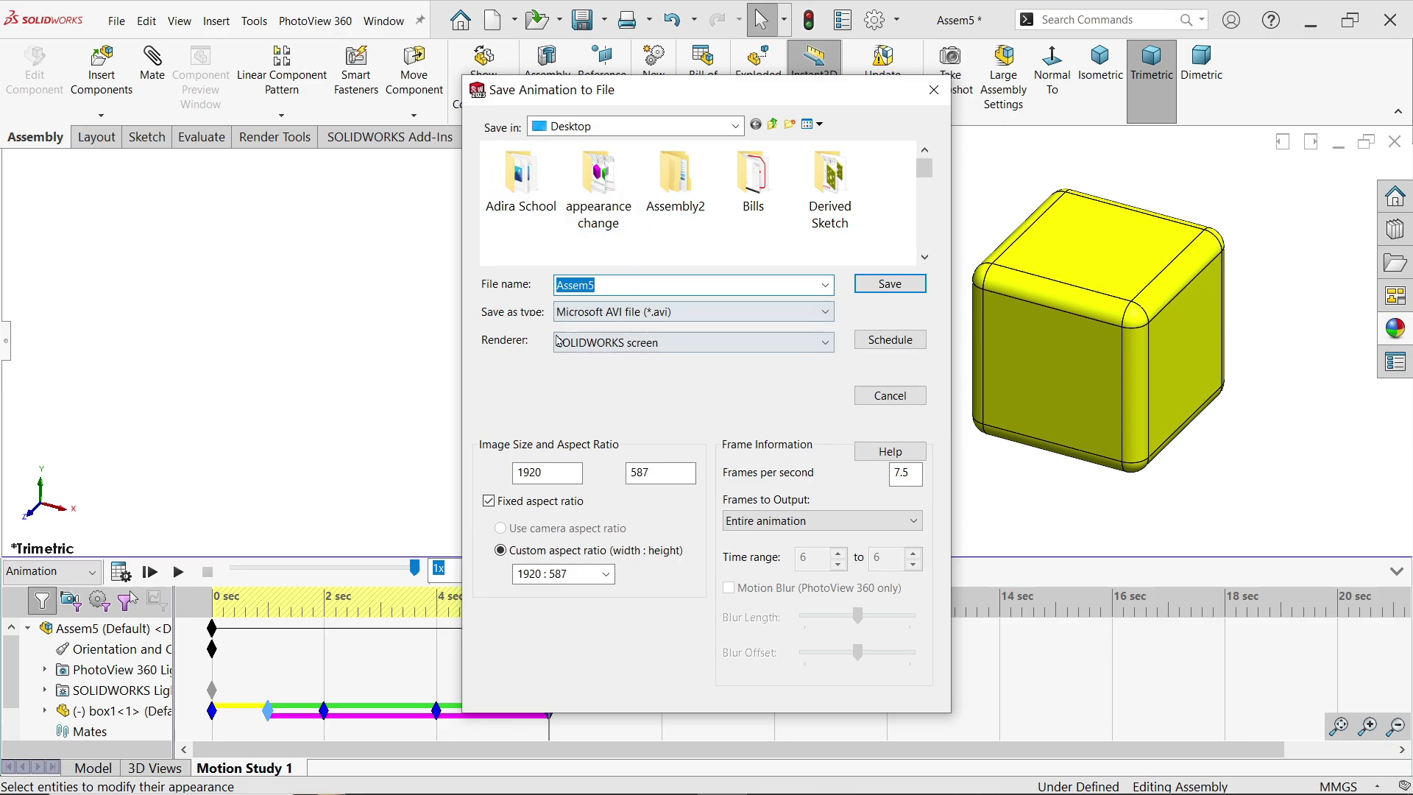
pyautogui.click(666, 314)
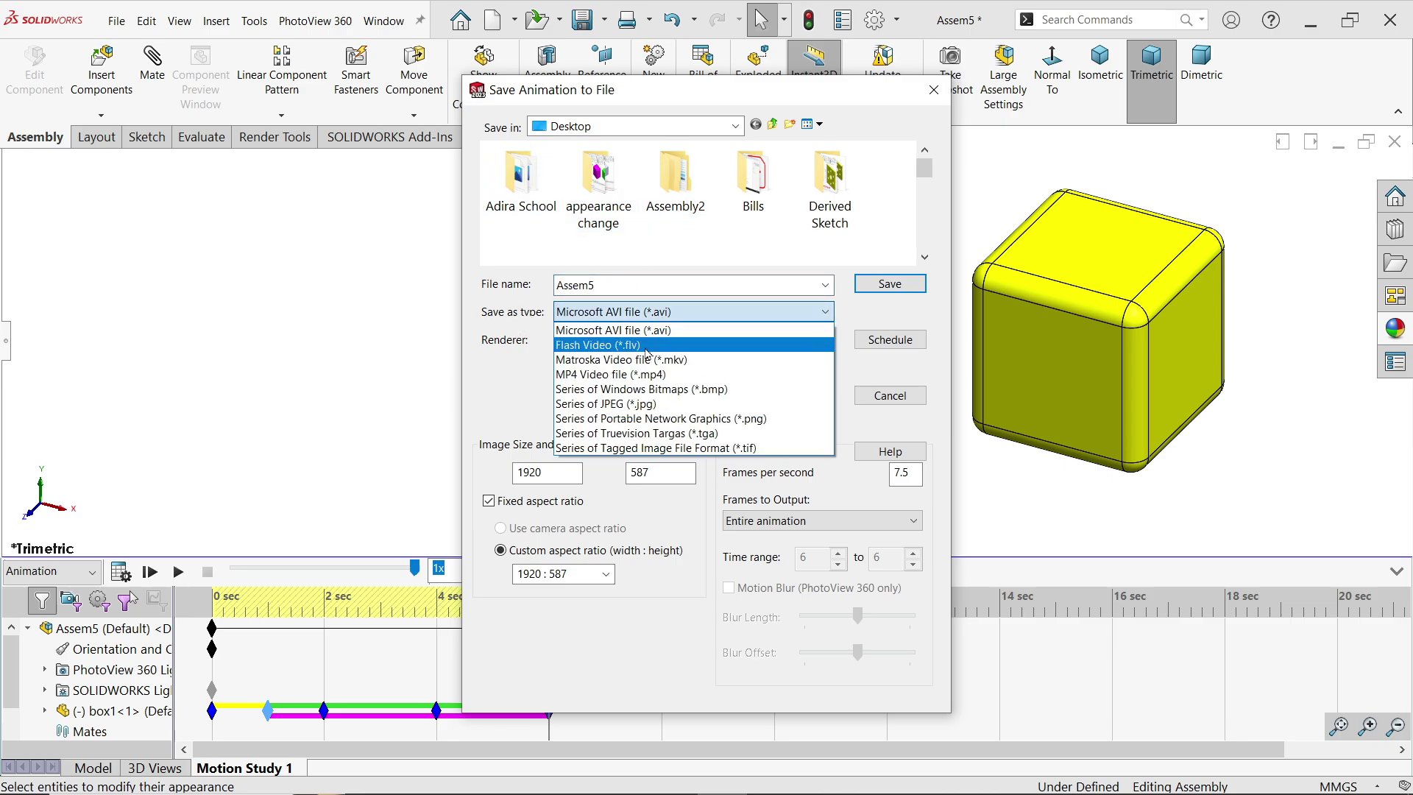
pyautogui.click(567, 376)
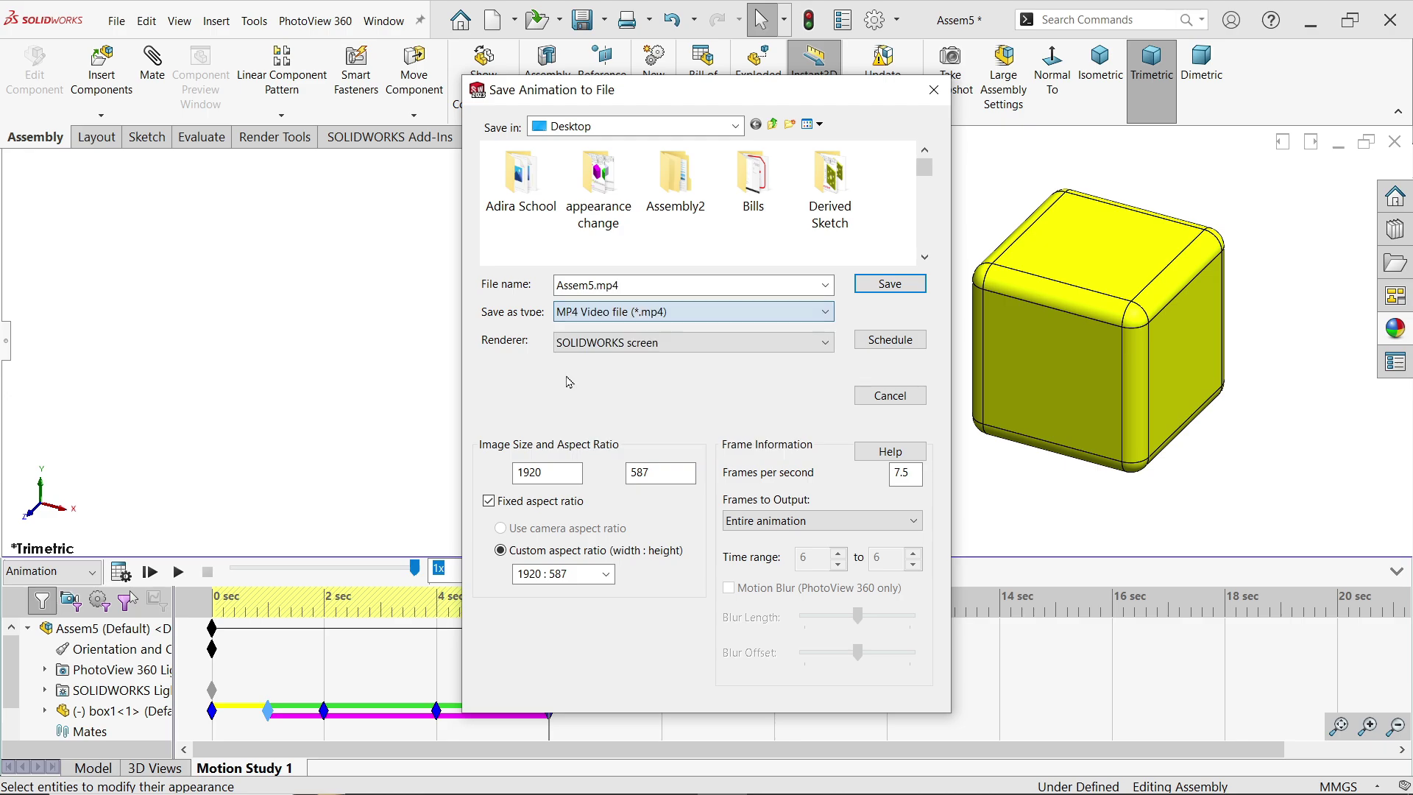
pyautogui.click(636, 349)
pyautogui.click(651, 374)
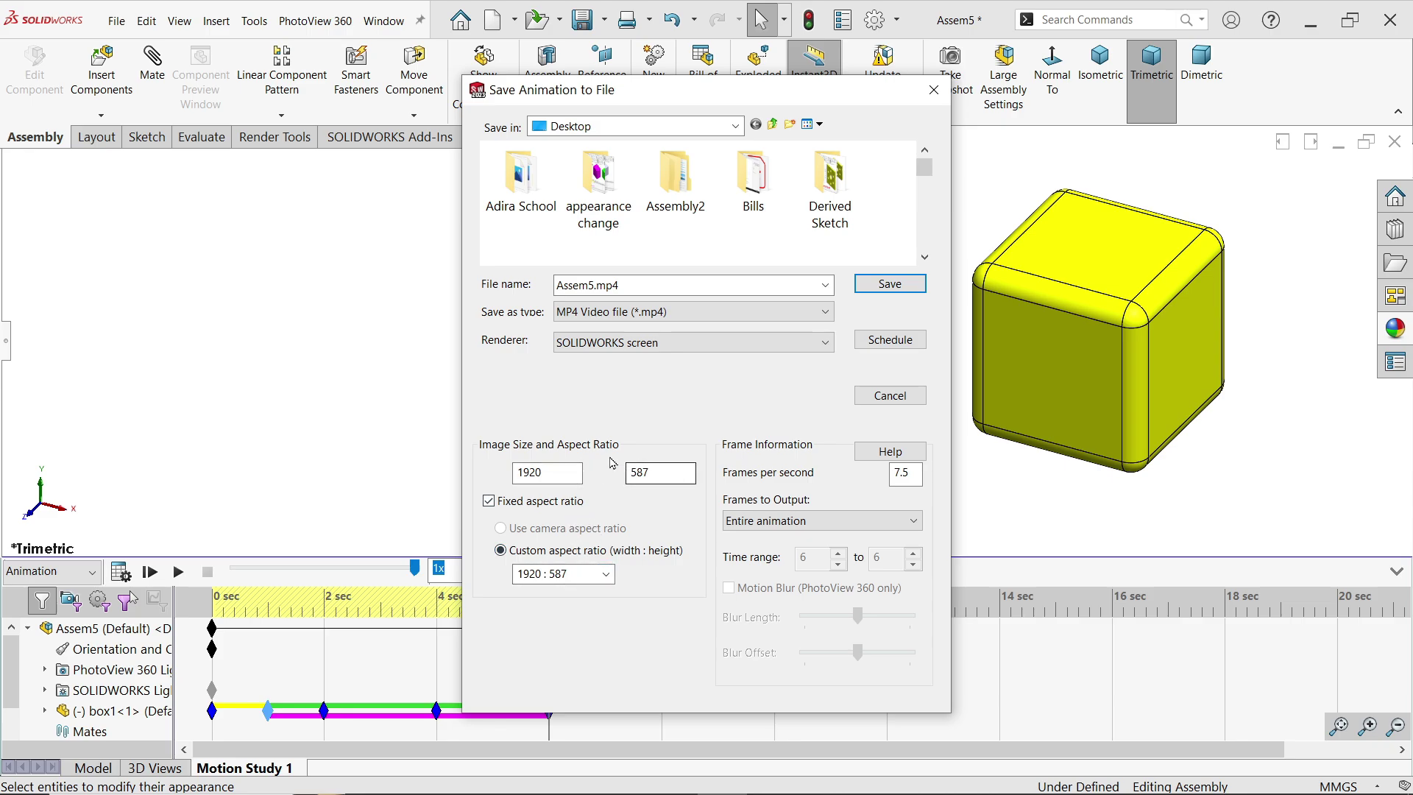
# - Keep the fixed aspect ratio on and set it to the 2.39 : 1 preset (1920 × 803)
pyautogui.click(490, 501)
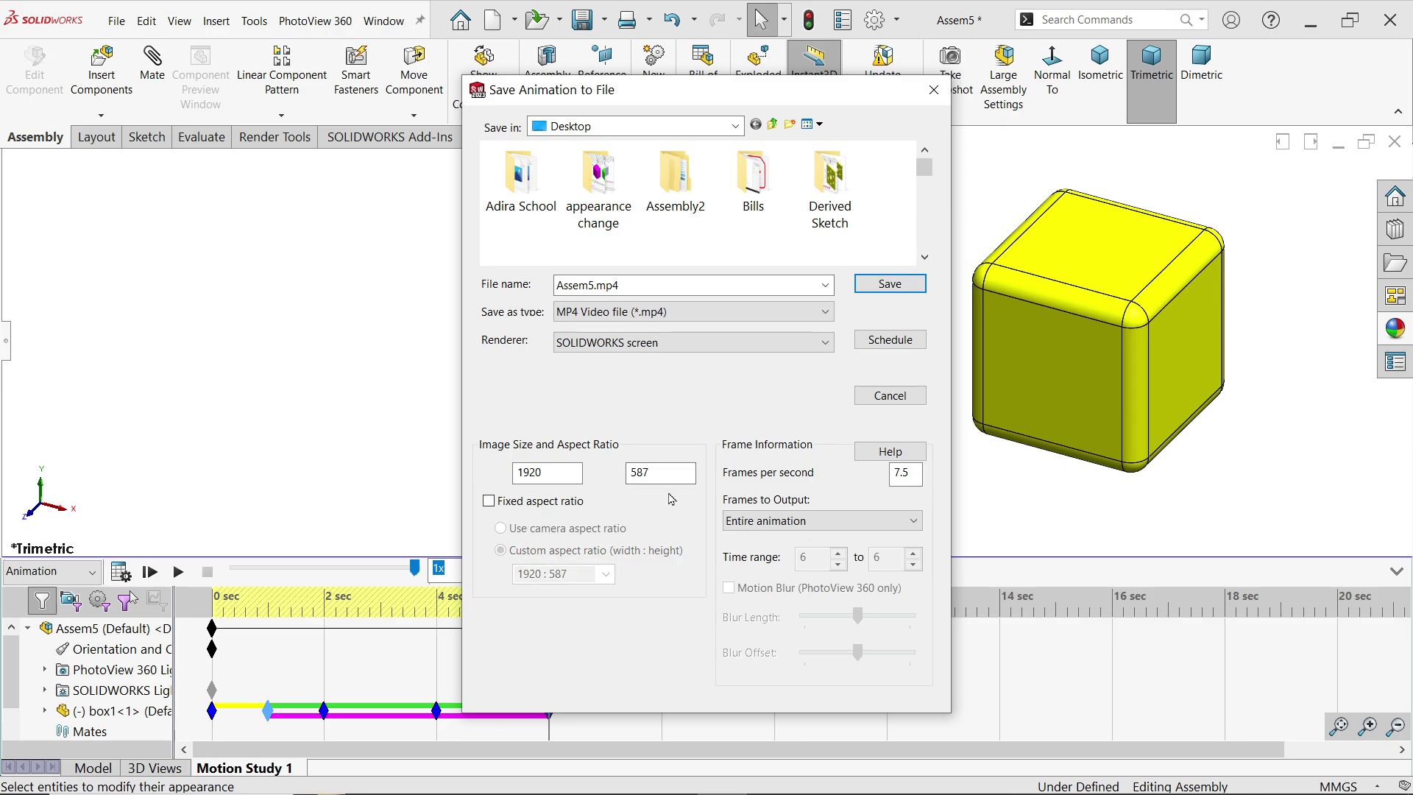
pyautogui.click(489, 502)
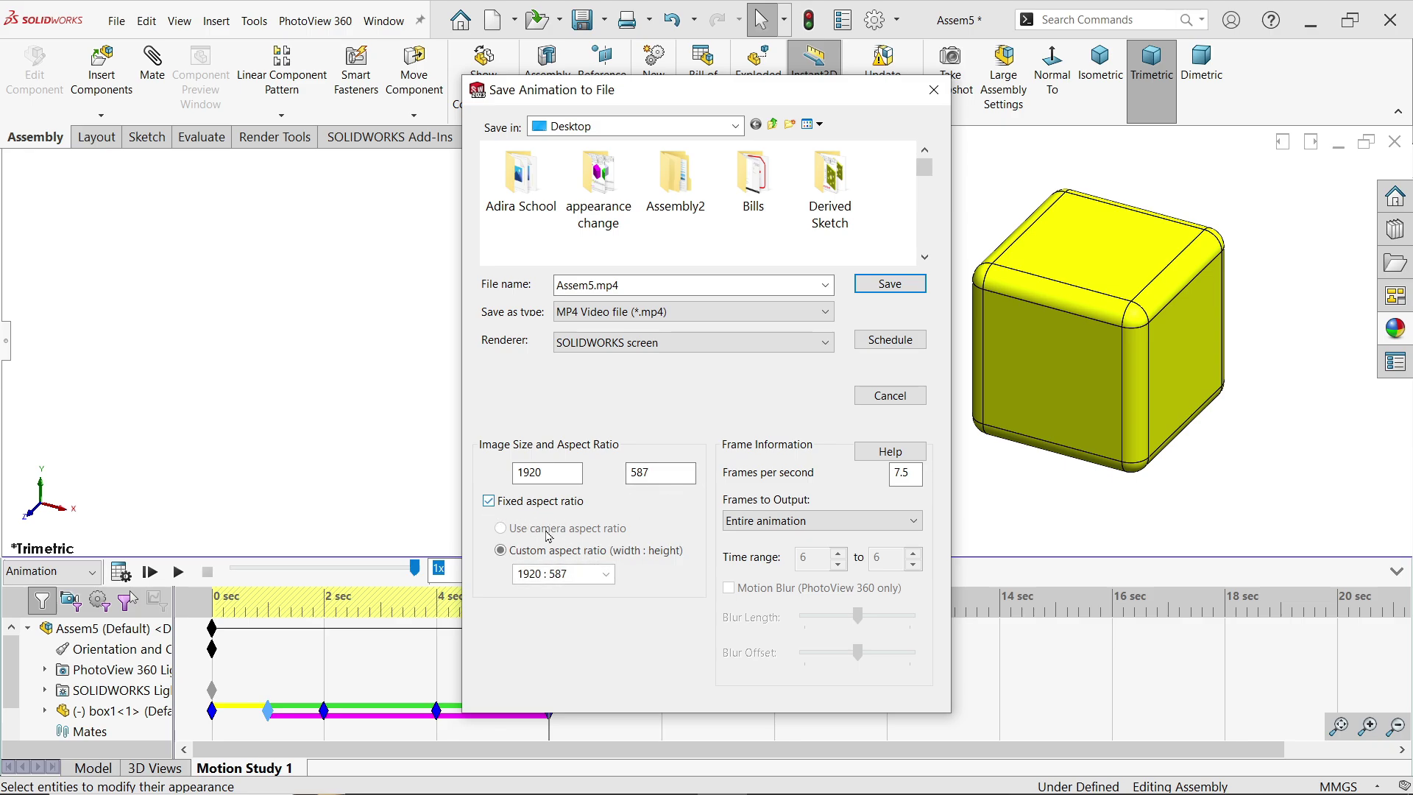
pyautogui.click(604, 577)
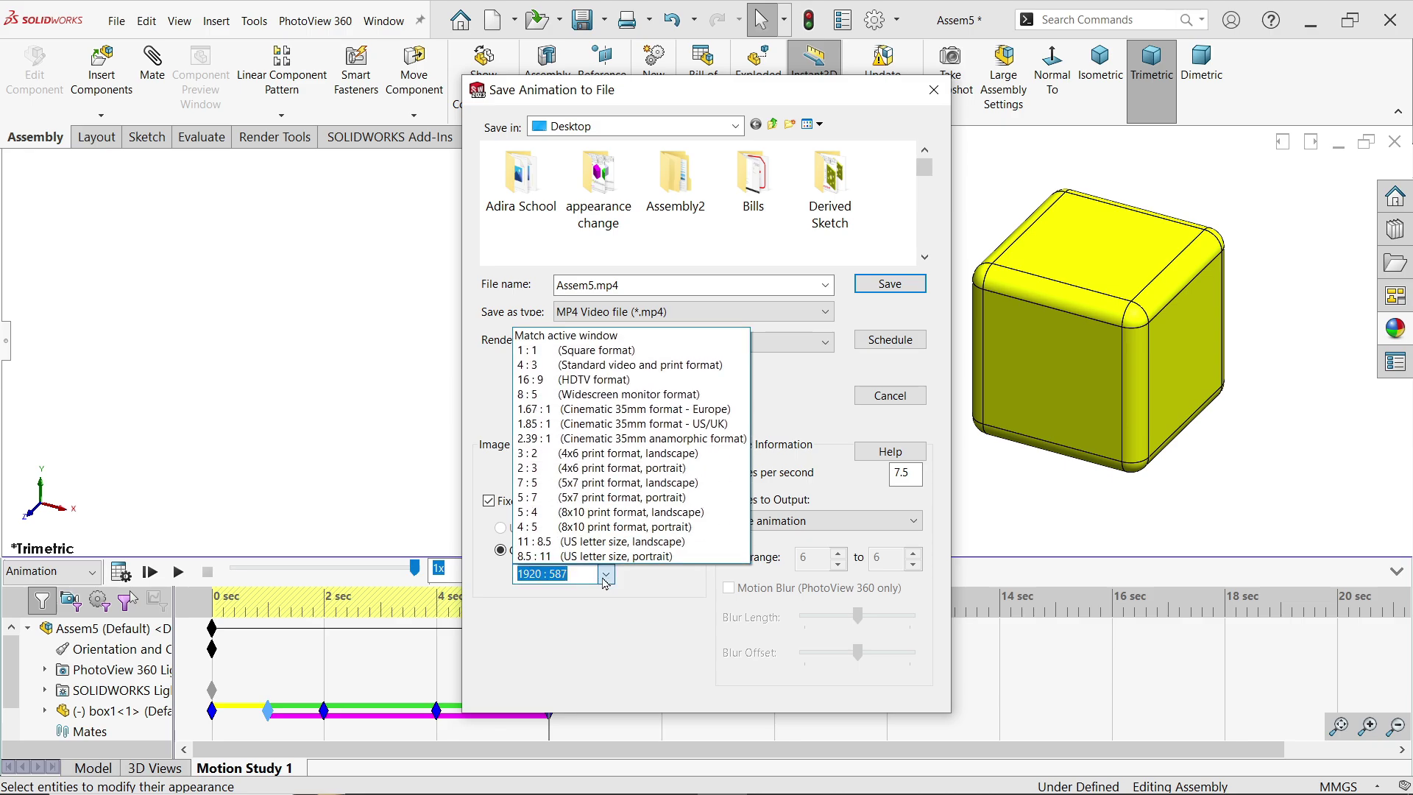
pyautogui.click(557, 381)
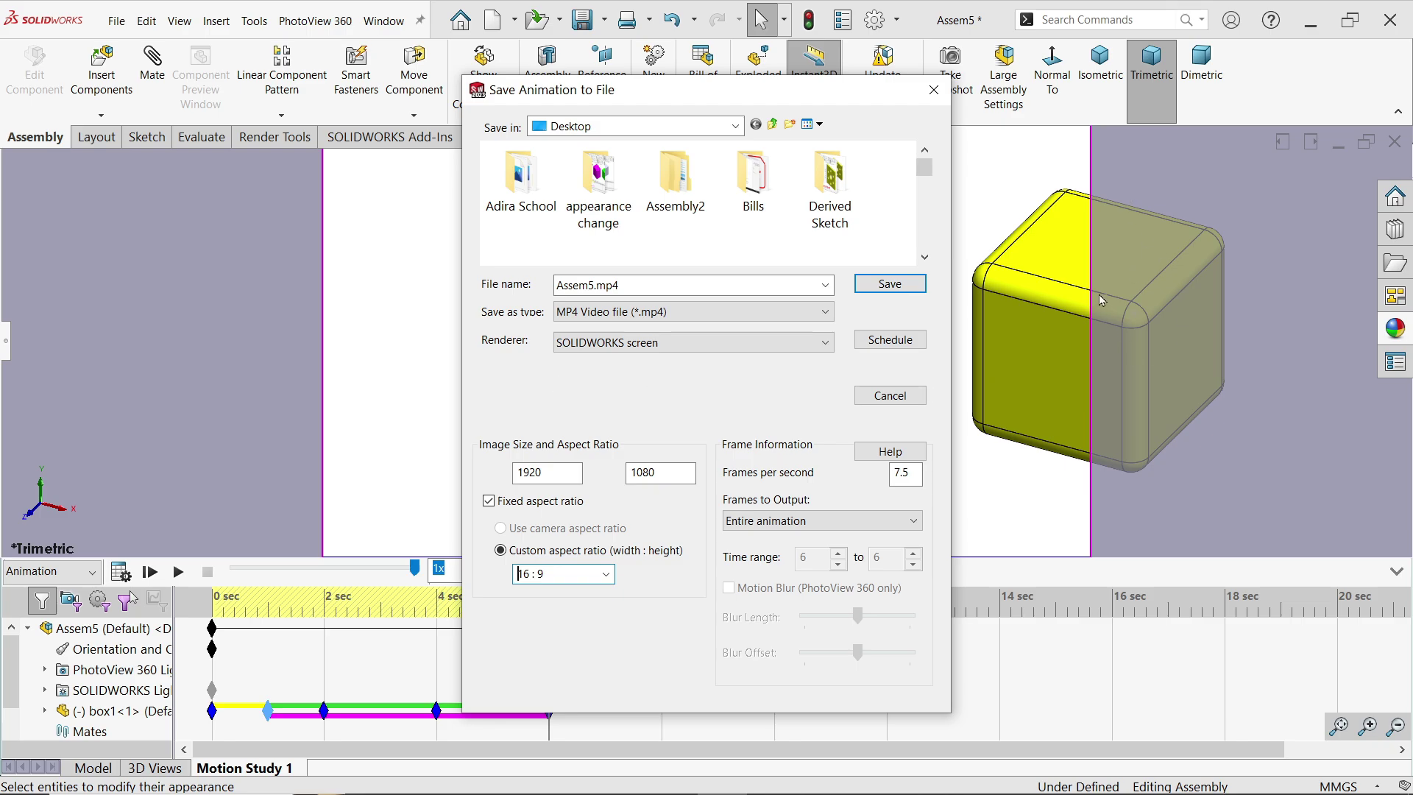
pyautogui.click(606, 574)
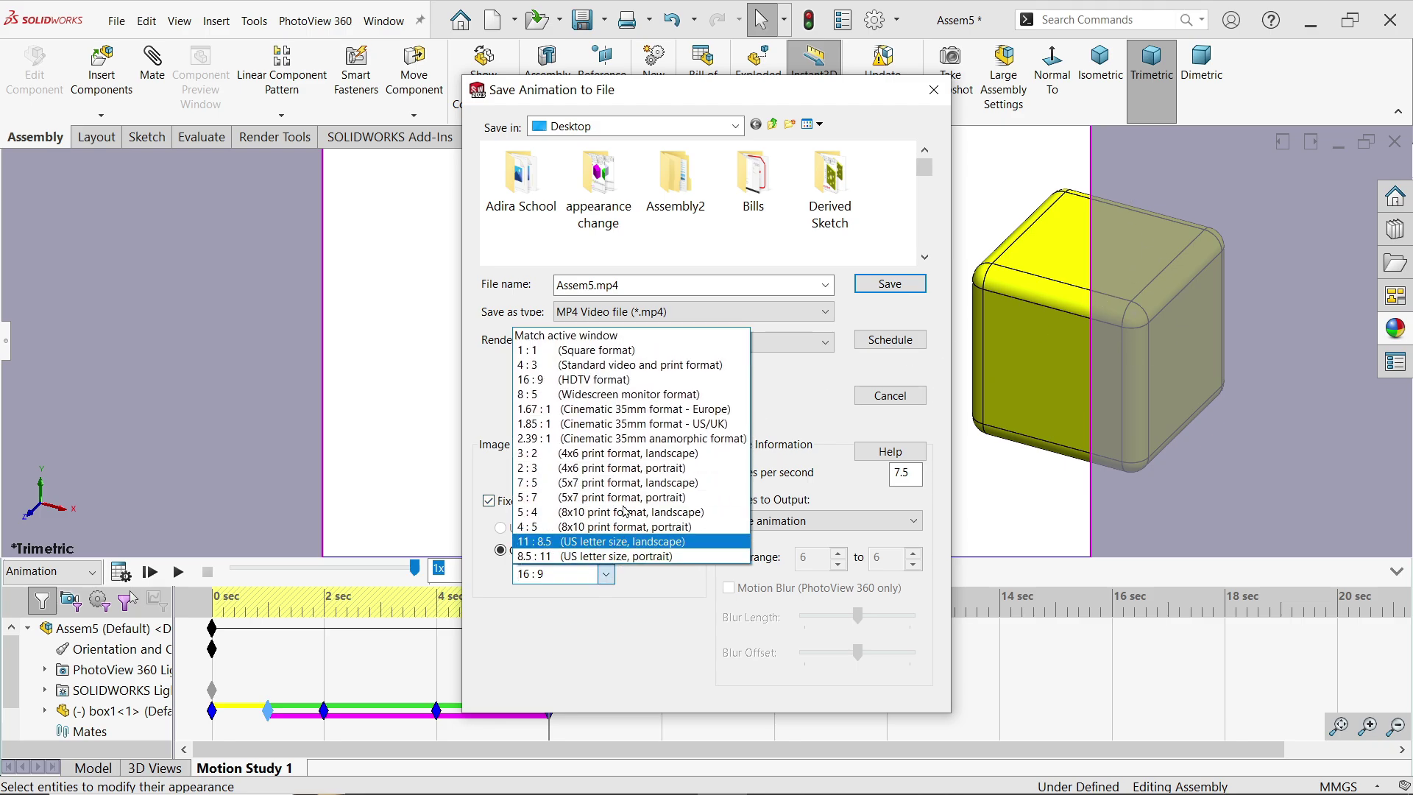
pyautogui.moveTo(624, 512); pyautogui.dragTo(598, 443)
pyautogui.click(597, 443)
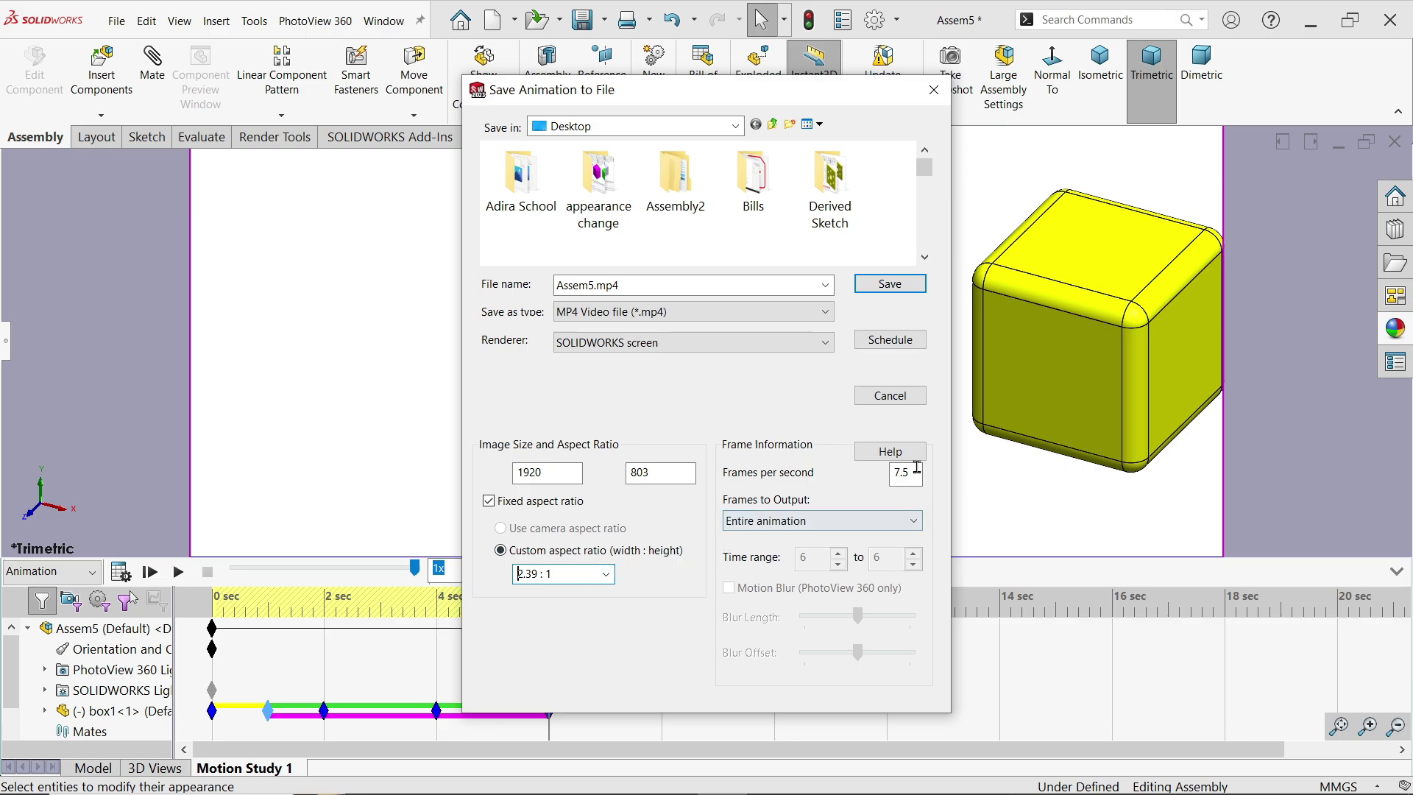
# - Set the video frame rate to 50 frames per second
pyautogui.moveTo(912, 472); pyautogui.dragTo(870, 472)
pyautogui.write('50')
pyautogui.click(892, 477)
pyautogui.click(822, 520)
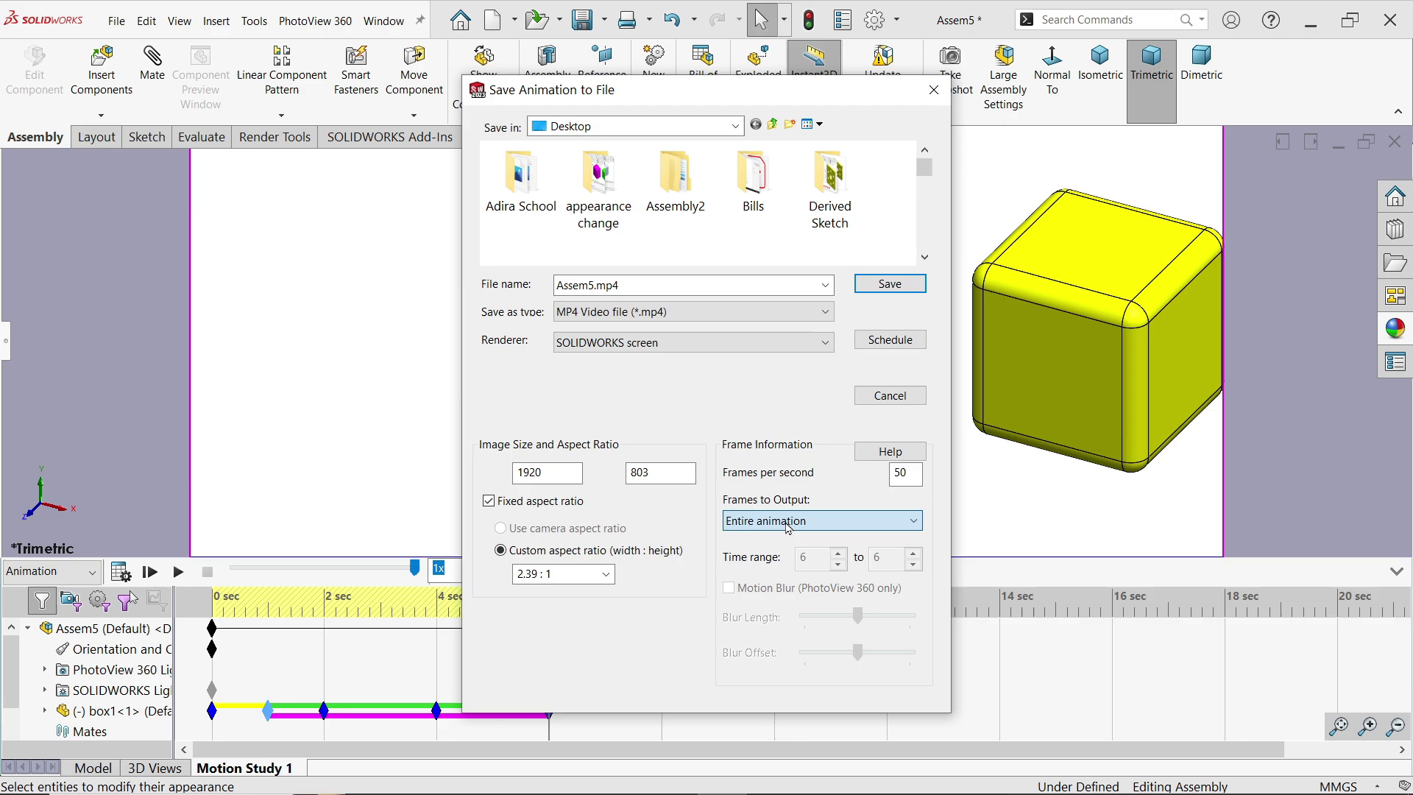
# - Save the MP4 animation and accept recalculating the out-of-date motion study
pyautogui.click(890, 285)
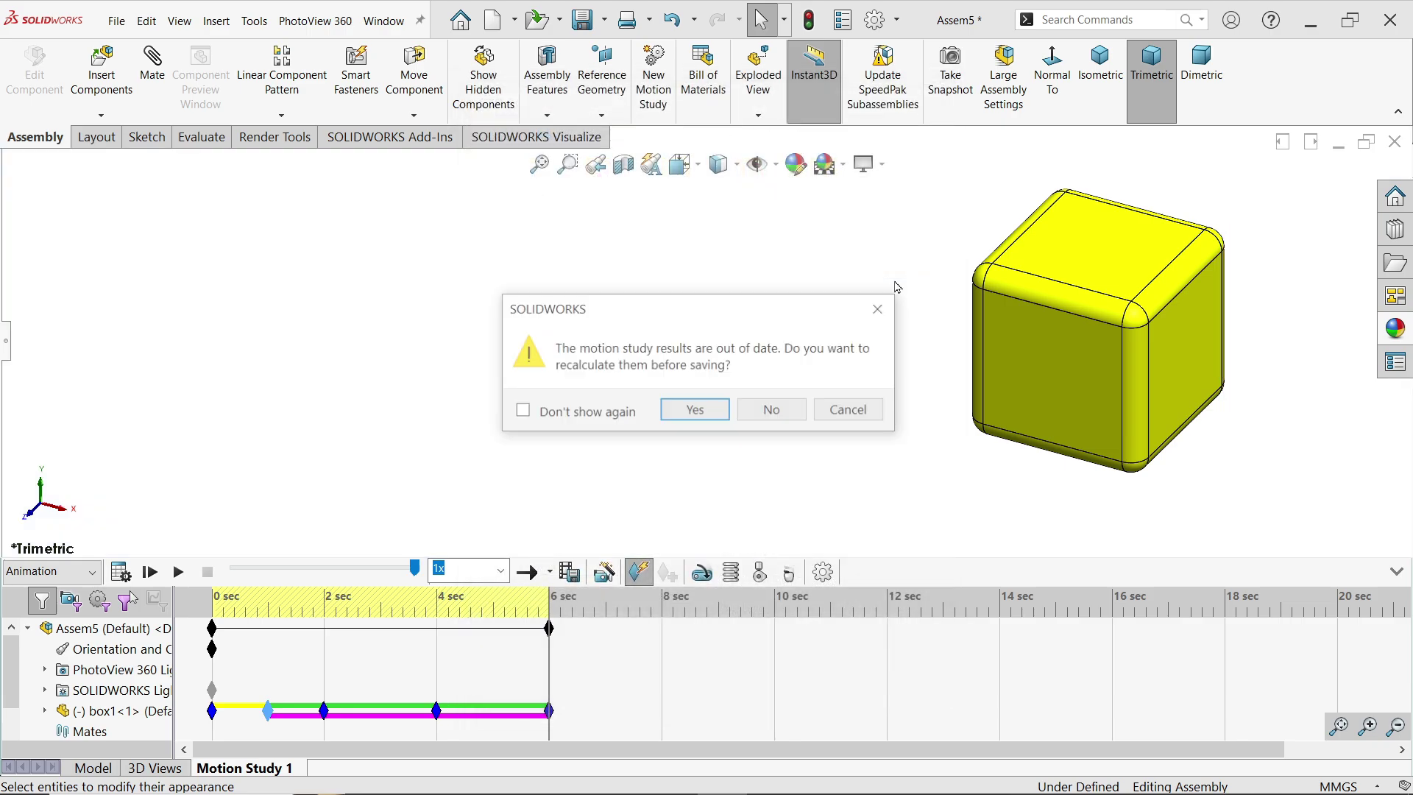
pyautogui.click(695, 411)
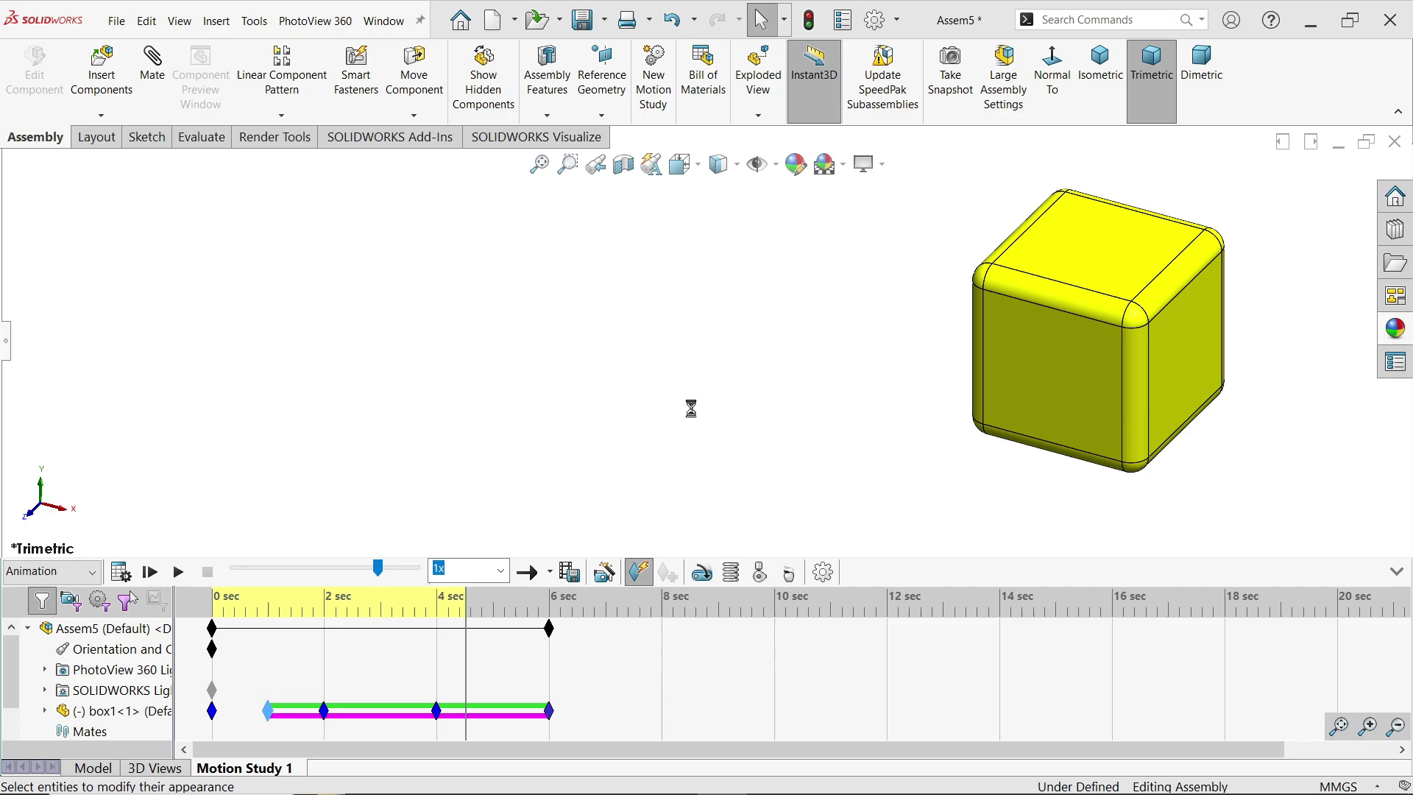